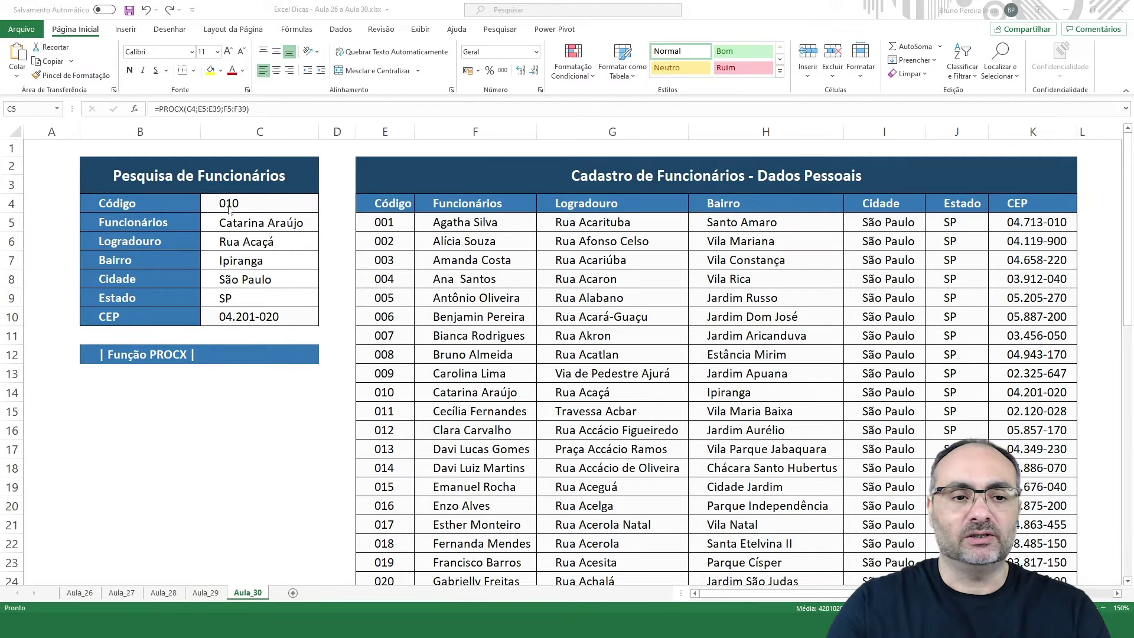
Step: Test the lookup with code 3 in cell C4, and select the matching record E7:K7 in the Cadastro table
left_click(267, 205)
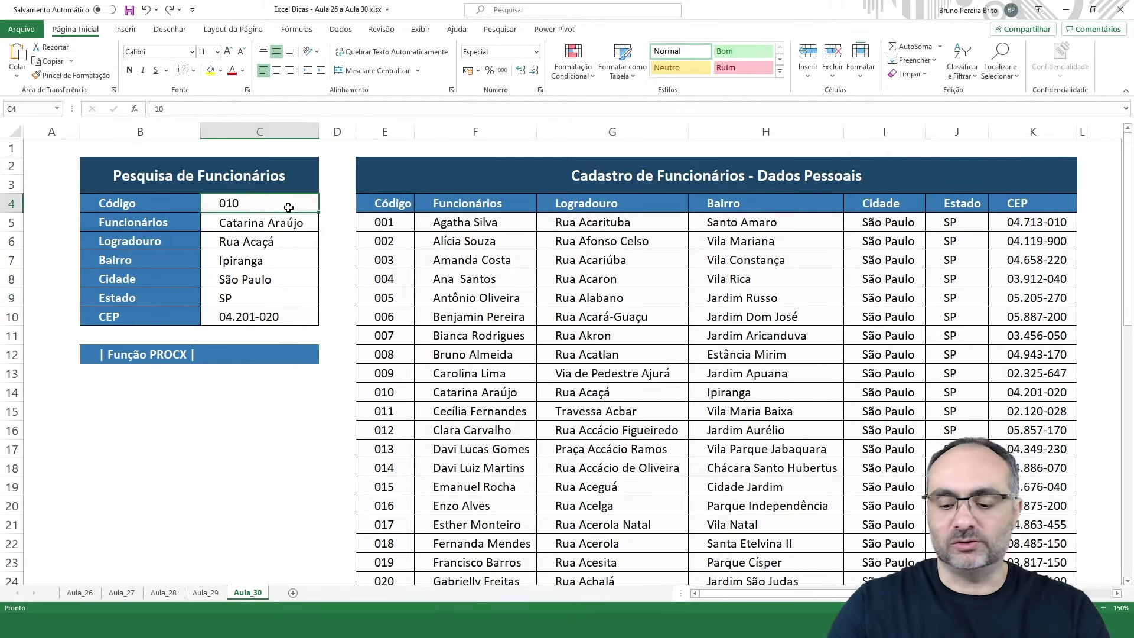
type("3")
key("Return")
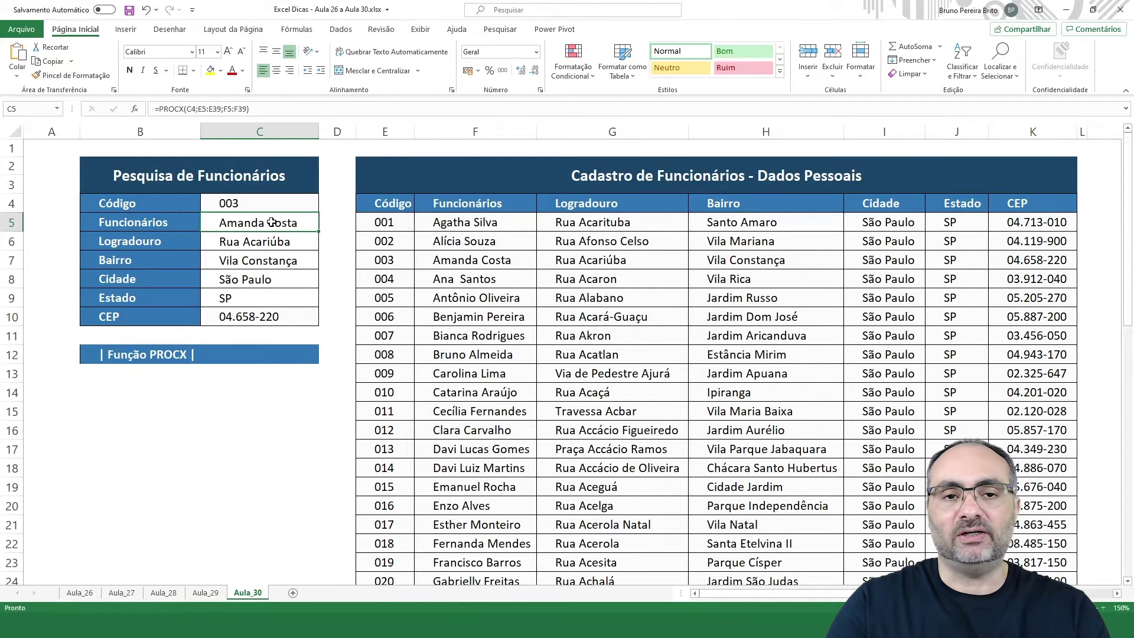
left_click(380, 261)
left_click_drag(381, 261, 1027, 261)
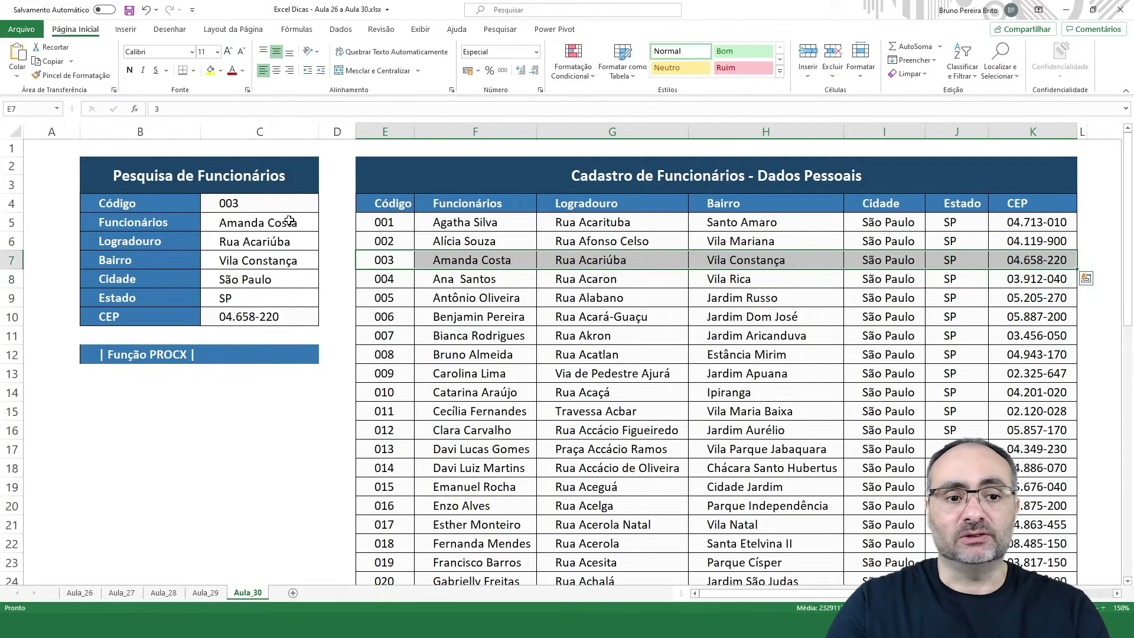
Step: Clear the lookup results in C5:C10 and start a PROCX formula in C5 with C4 as the search value
left_click_drag(289, 220, 288, 309)
key("Delete")
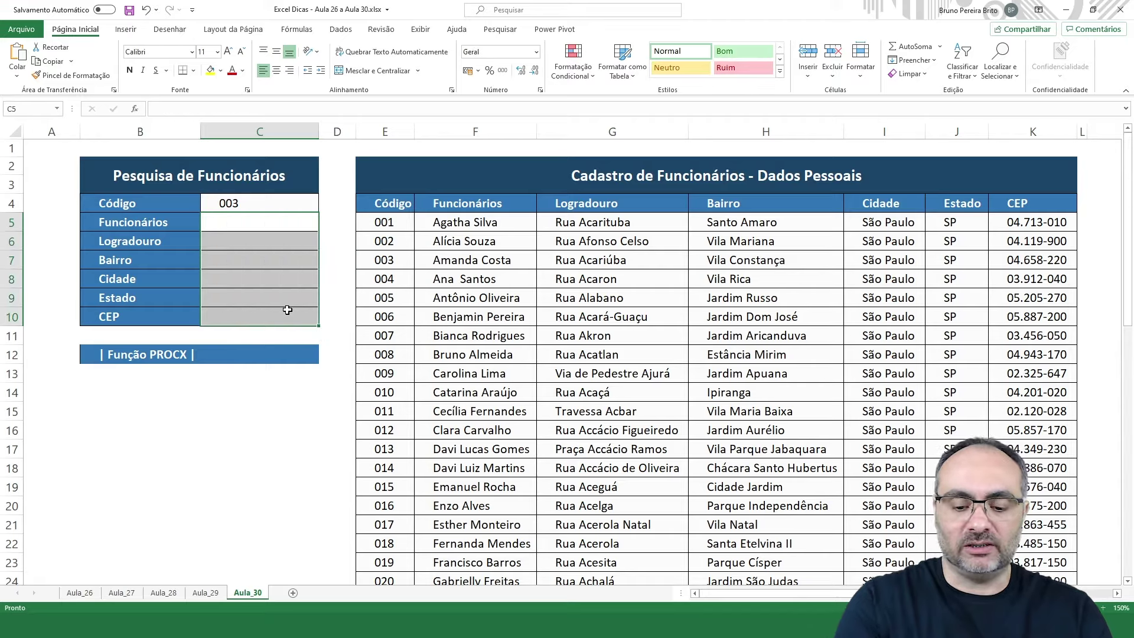
type("=PROC")
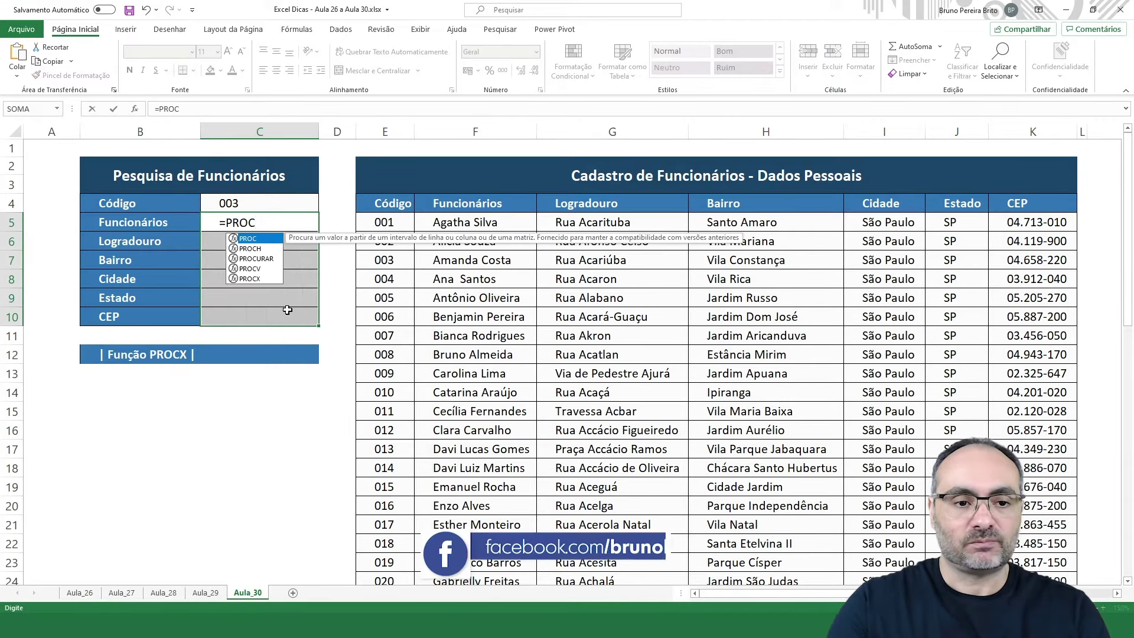
type("X")
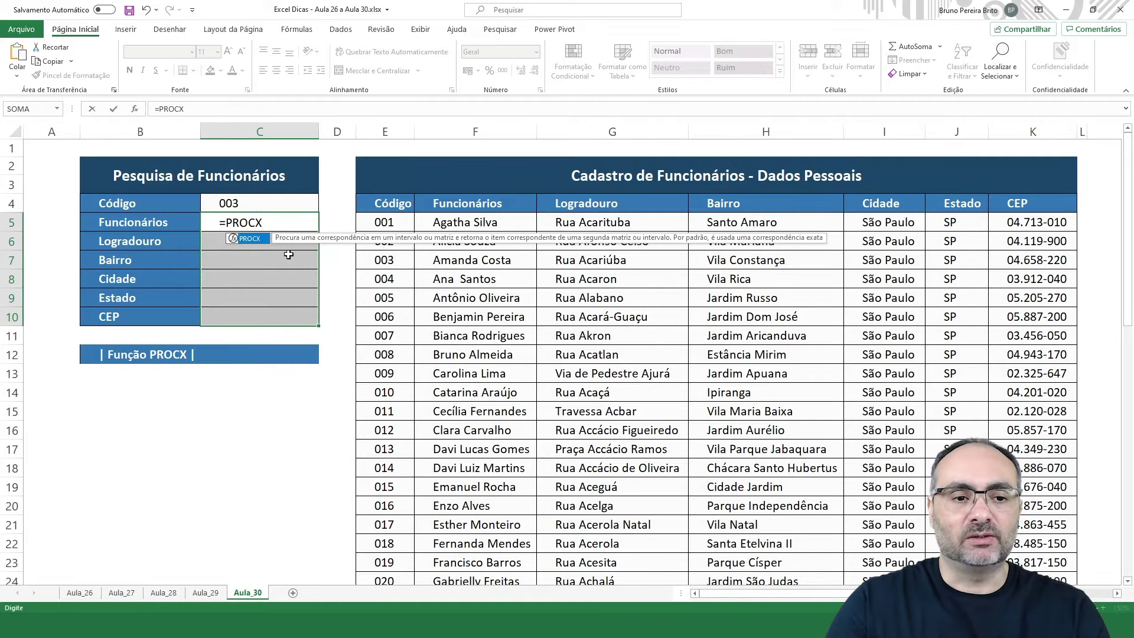
type("(")
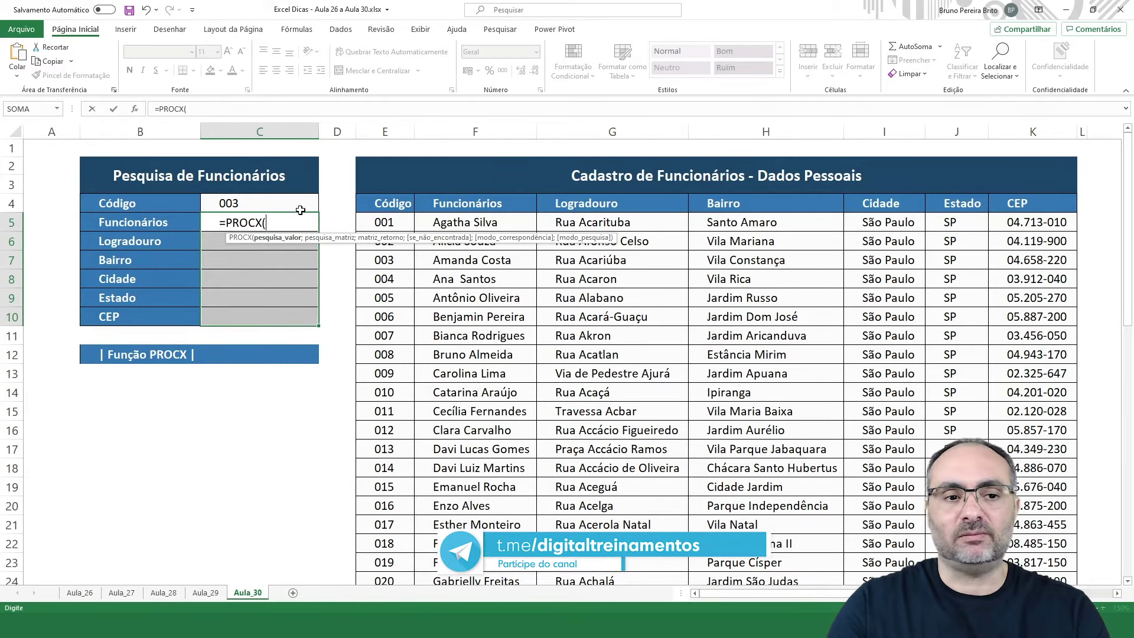
left_click(229, 203)
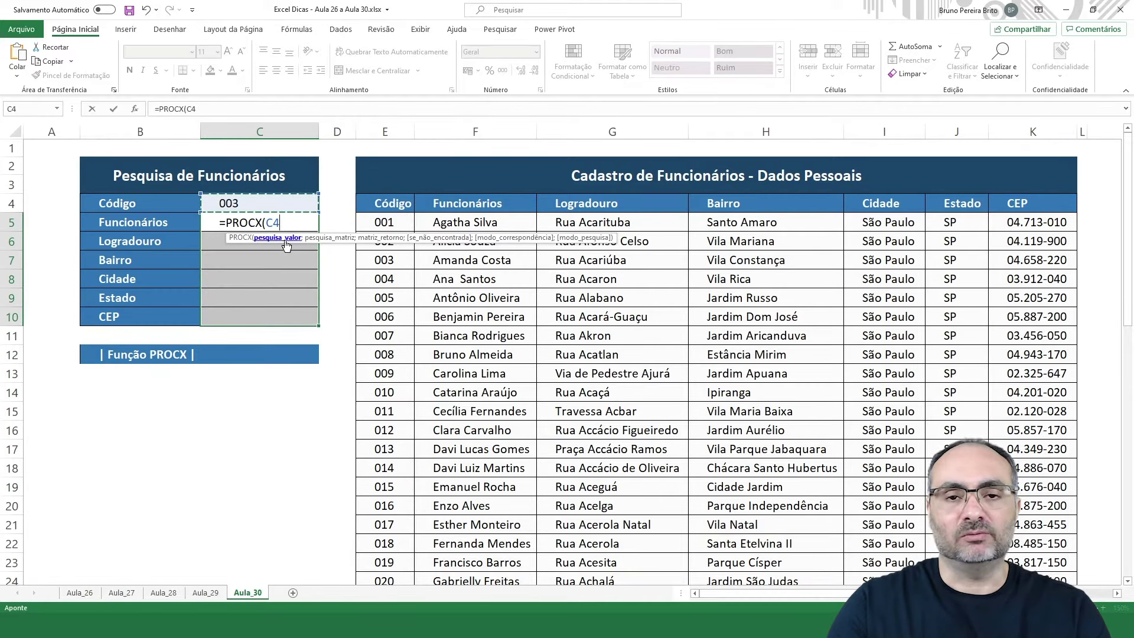
type(";")
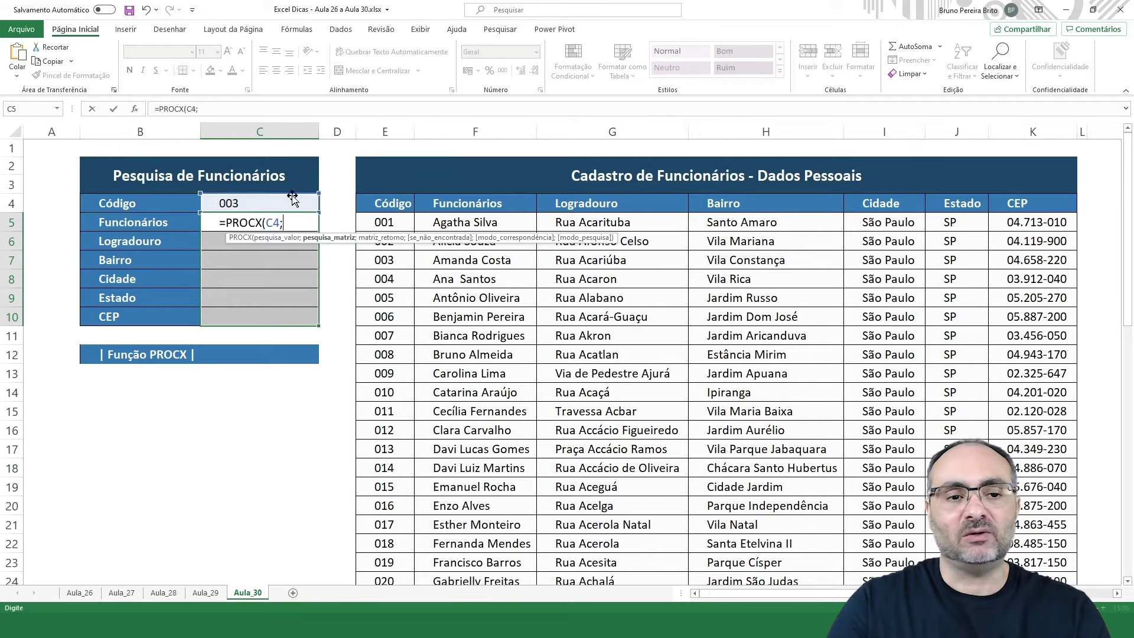
Step: Complete the PROCX formula in C5 with E5:E39 as the search array and F5:F39 as the return array
left_click(386, 223)
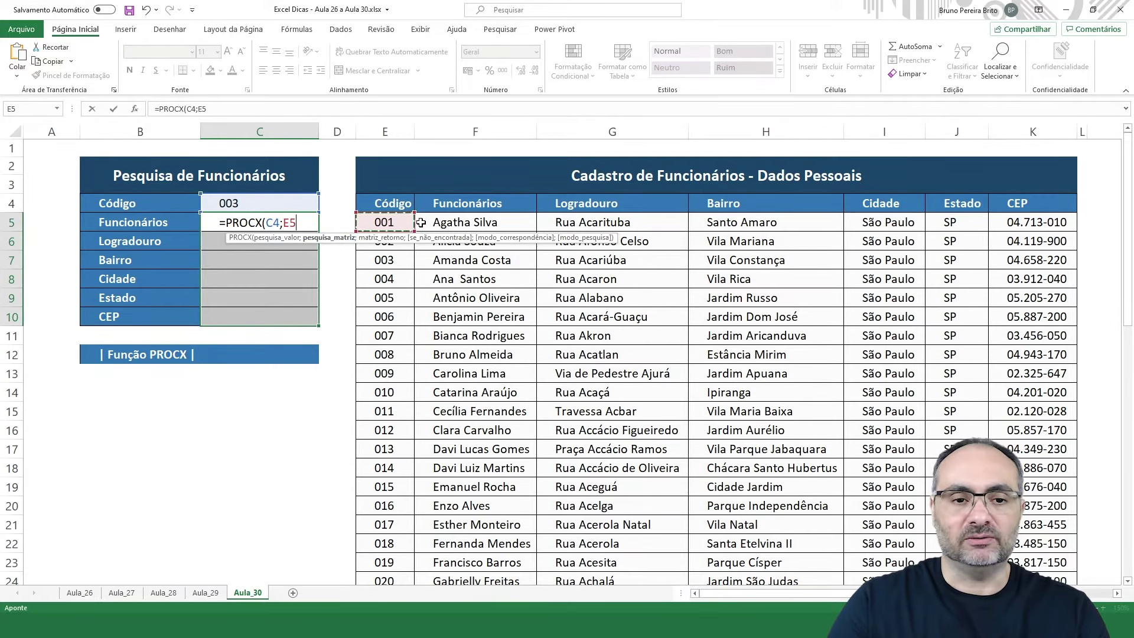
key("ctrl+shift+Down")
scroll(408, 266, "up", 6)
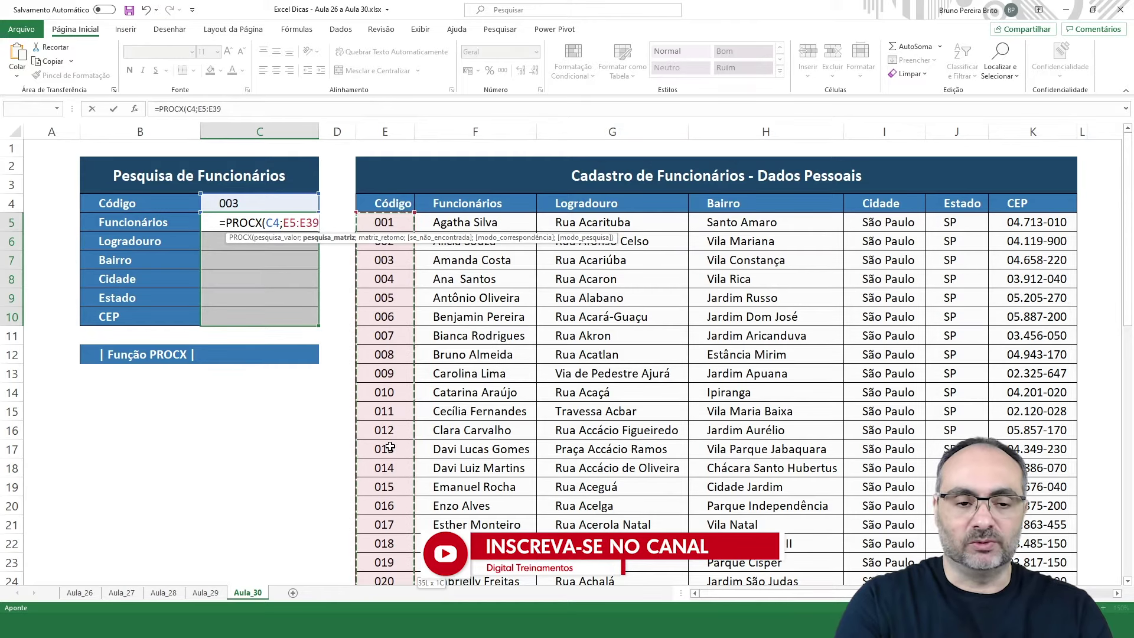
type(";")
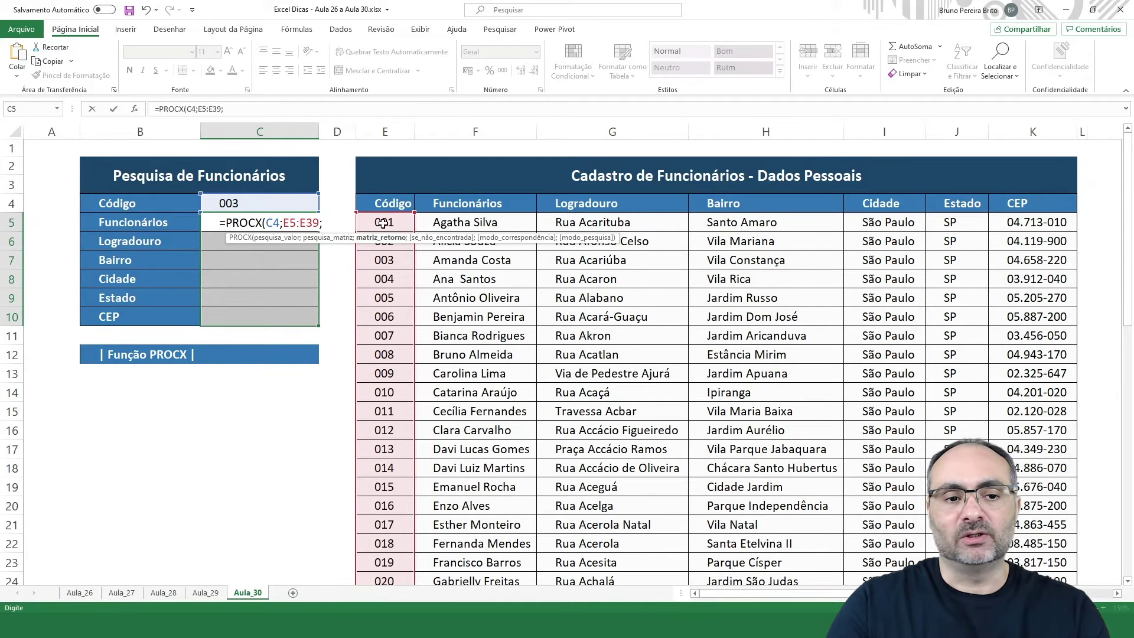
left_click(508, 222)
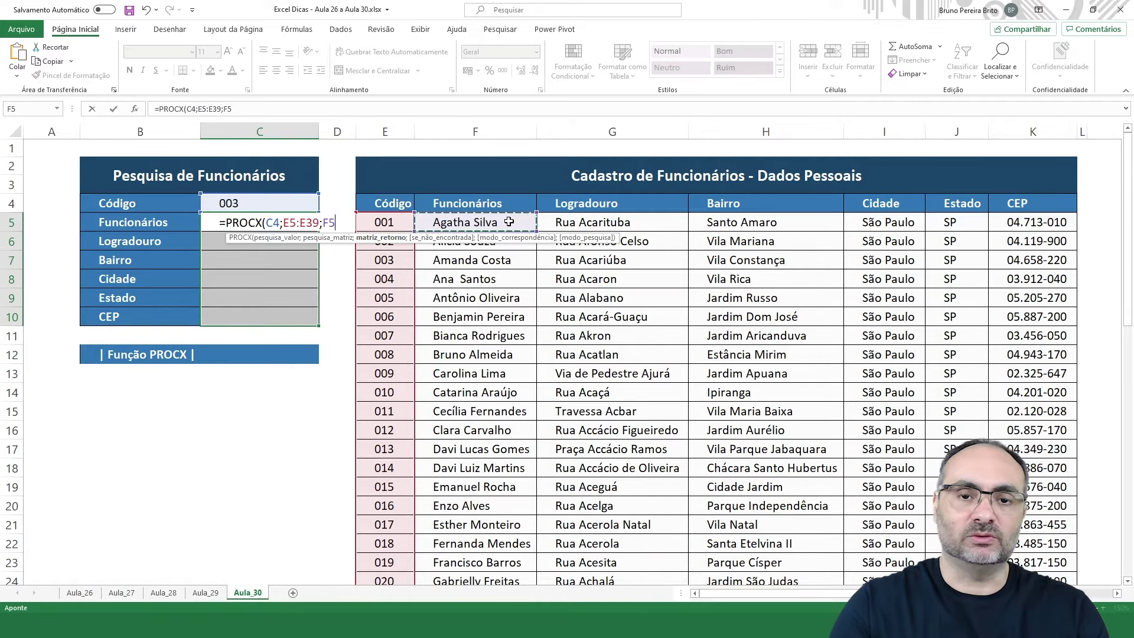
key("ctrl+shift+Down")
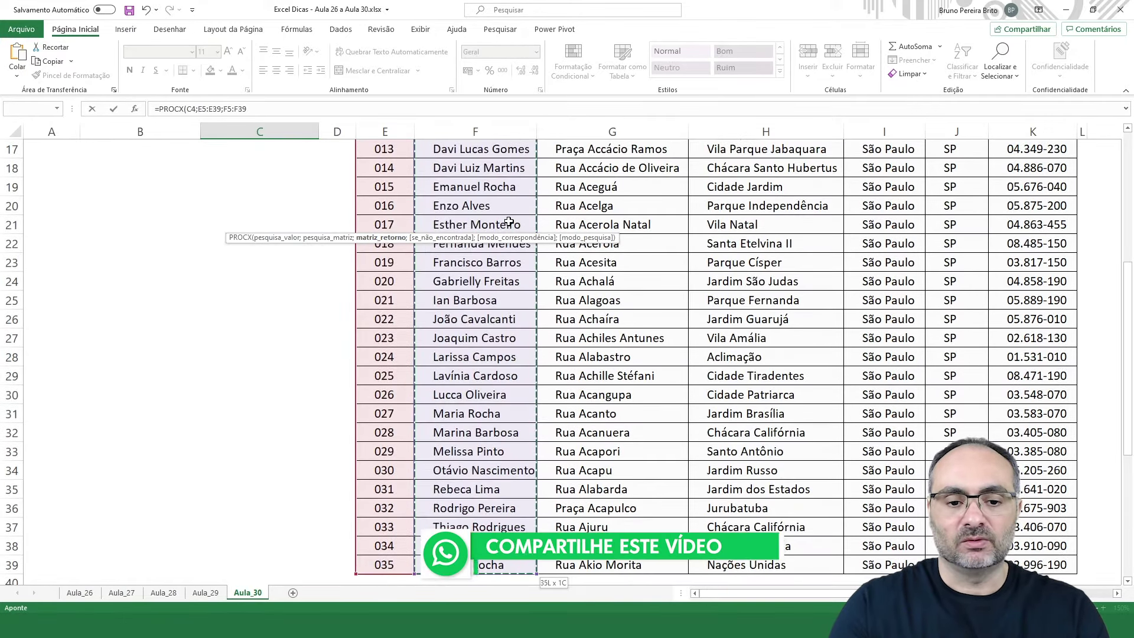
scroll(462, 308, "up", 5)
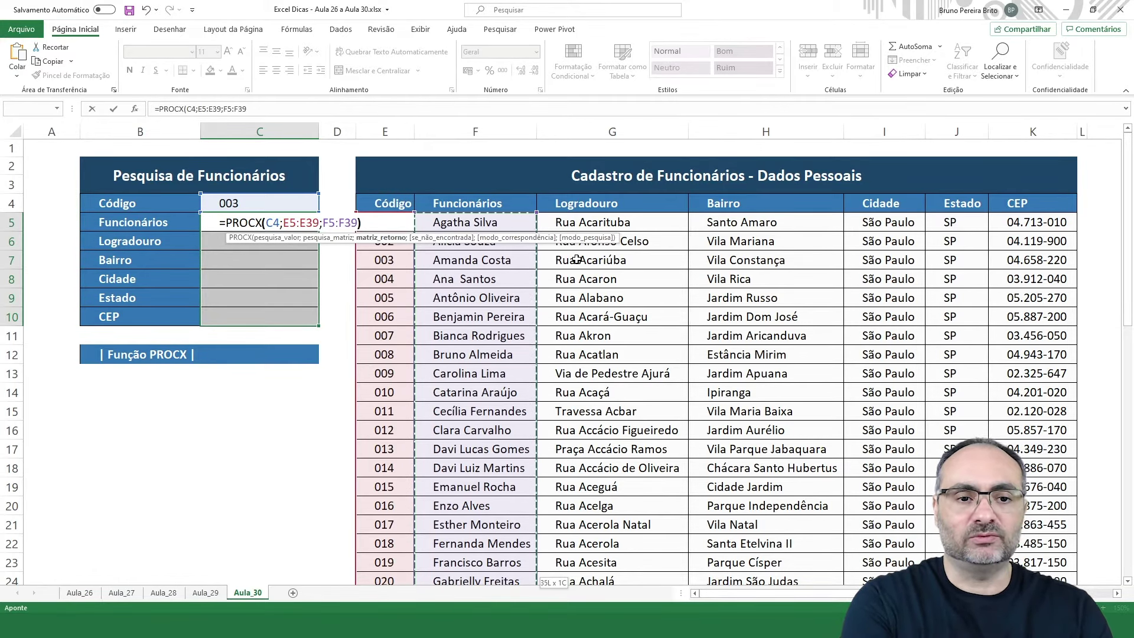
type(")")
key("Return")
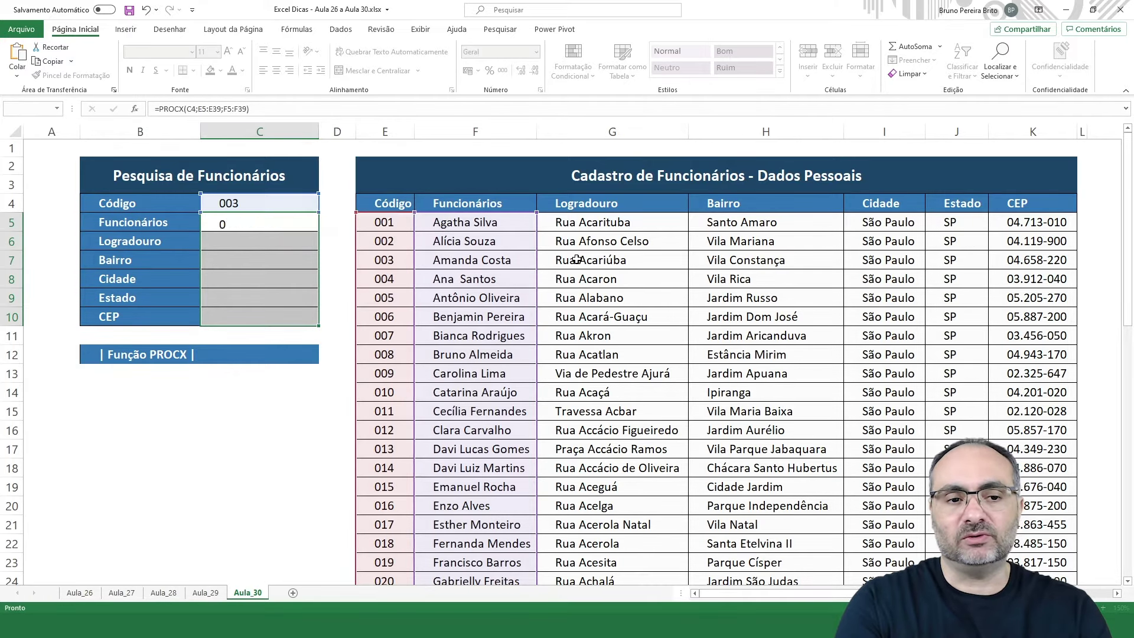
Step: Set the Código in C4 to 005 and locate the same code in the Cadastro table for comparison
left_click(248, 204)
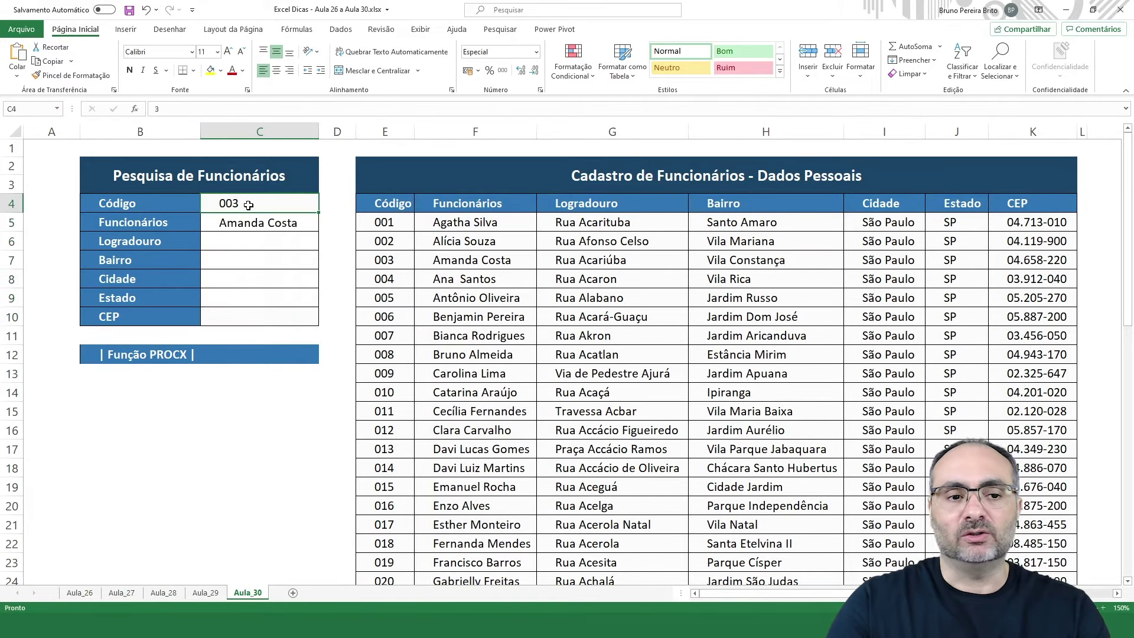
type("005")
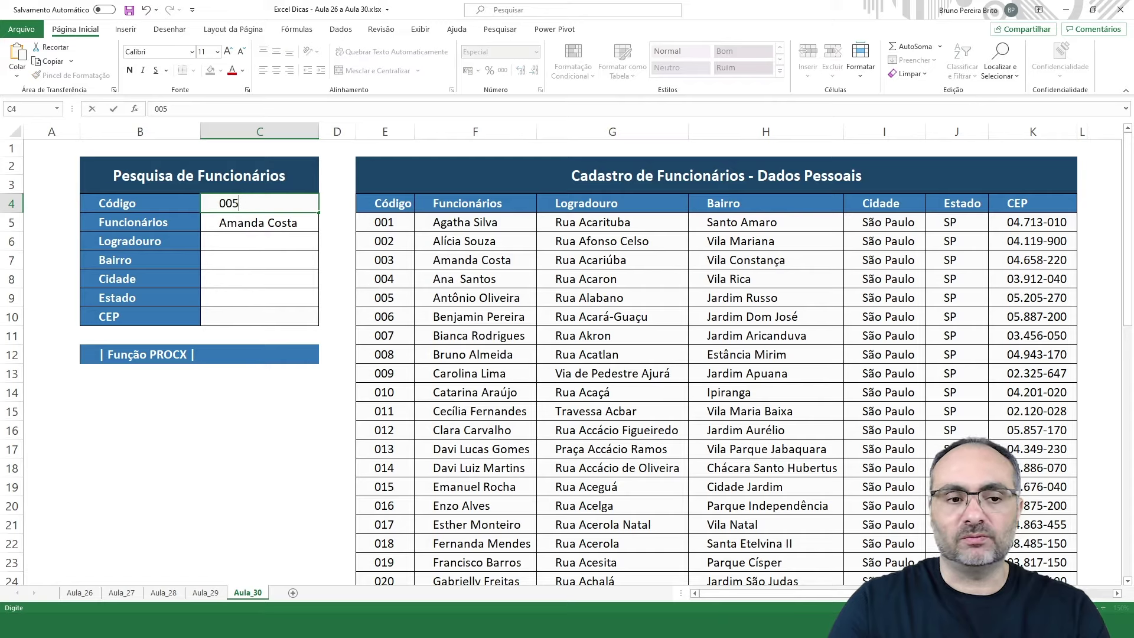
key("Return")
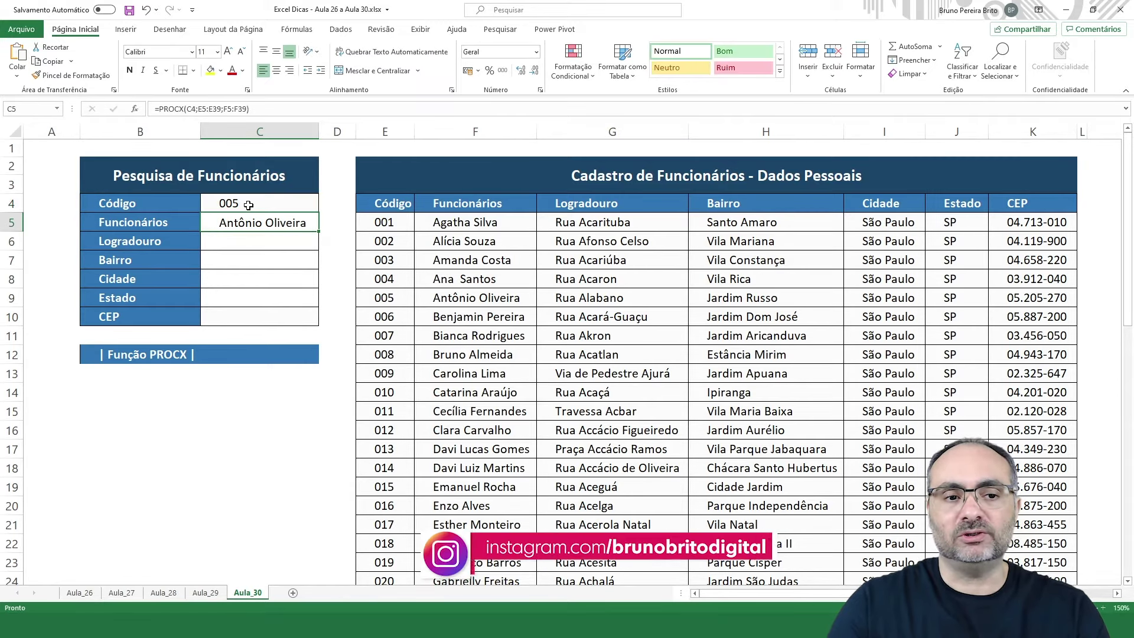
left_click(372, 298)
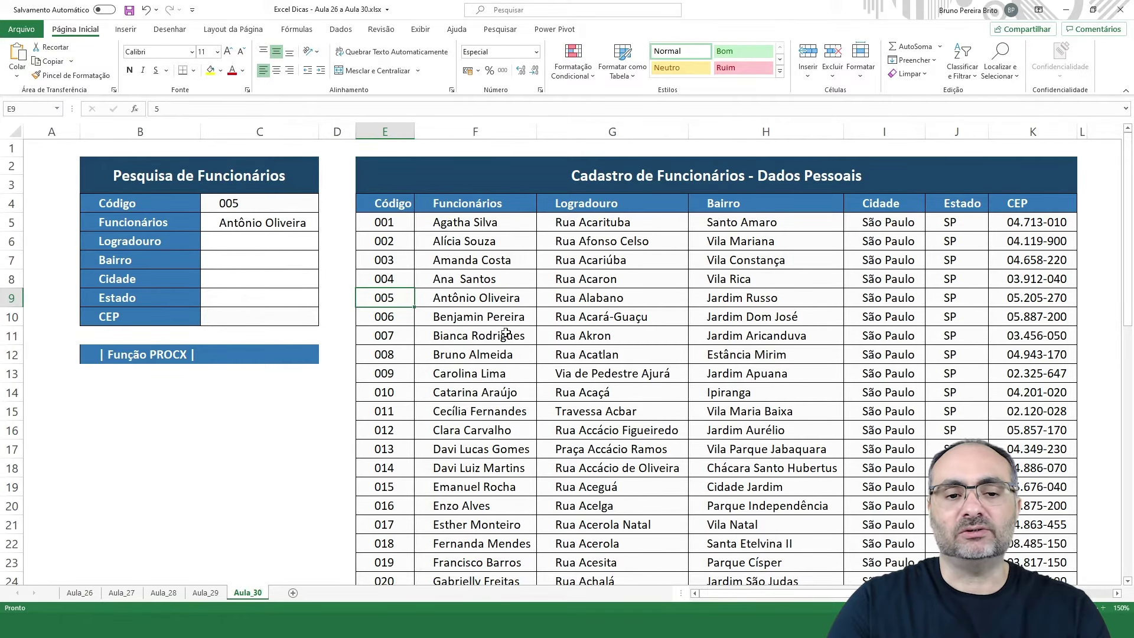
Step: Review the return array argument of the PROCX formula in C5, leaving the formula as it is
double_click(260, 224)
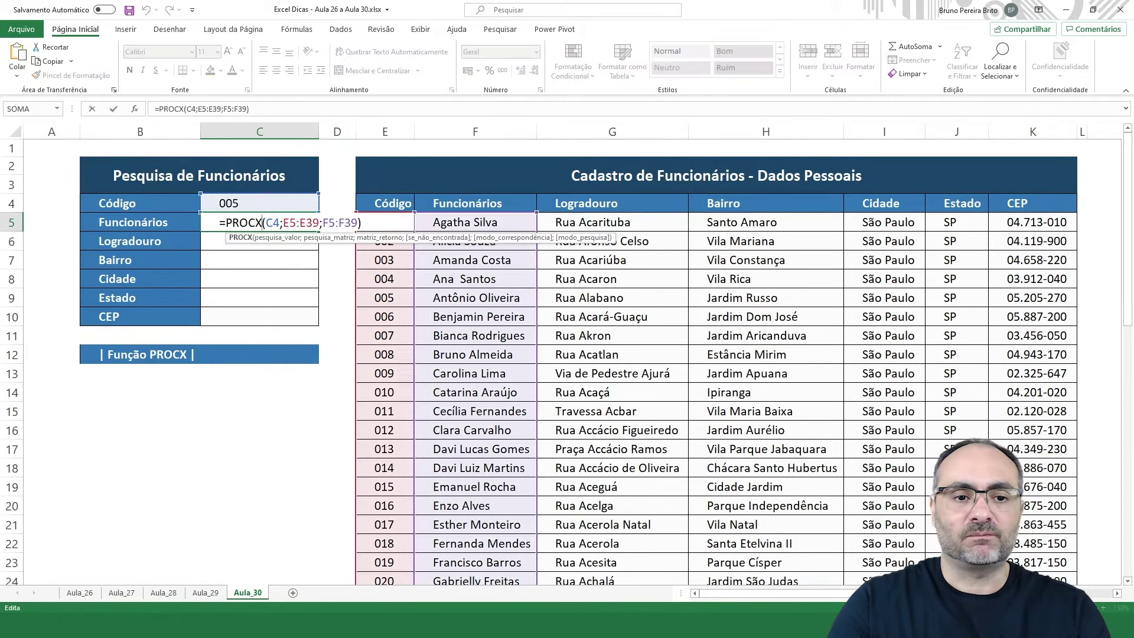
left_click(344, 223)
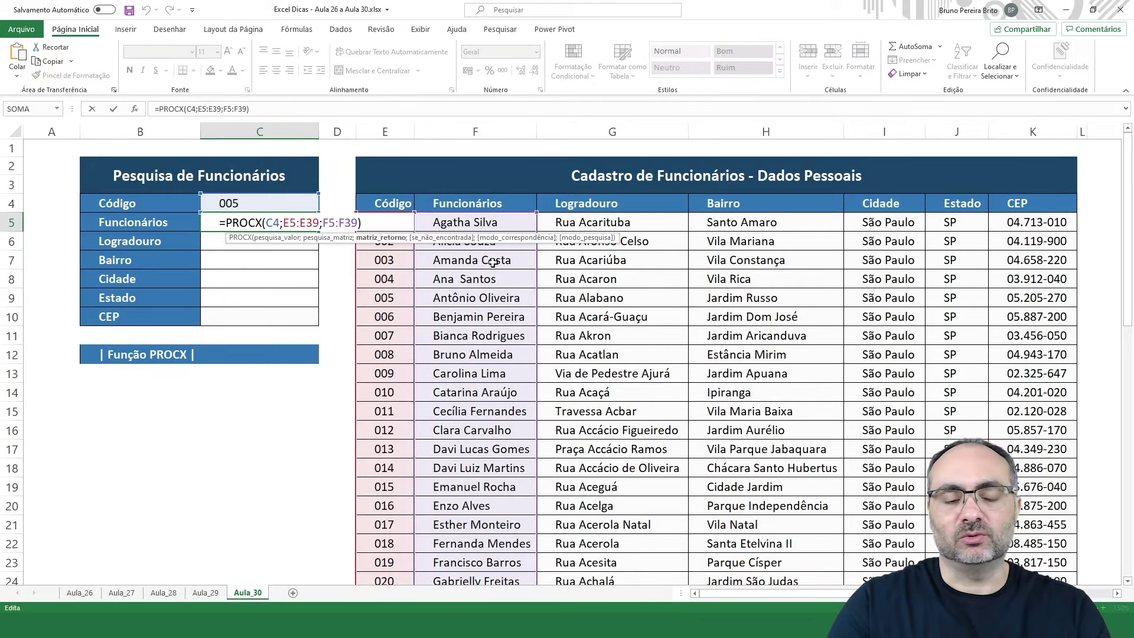
key("Return")
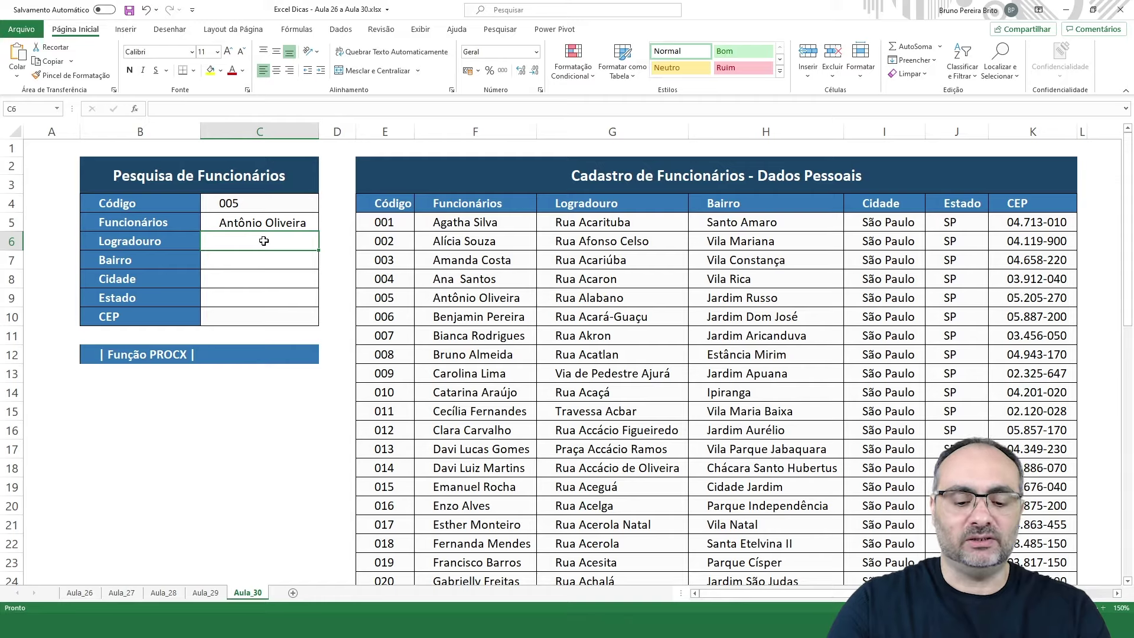
Step: Start a PROCX formula in C6 for the Logradouro with C4 as the search value and E5:E39 as the search array
type("=PRO")
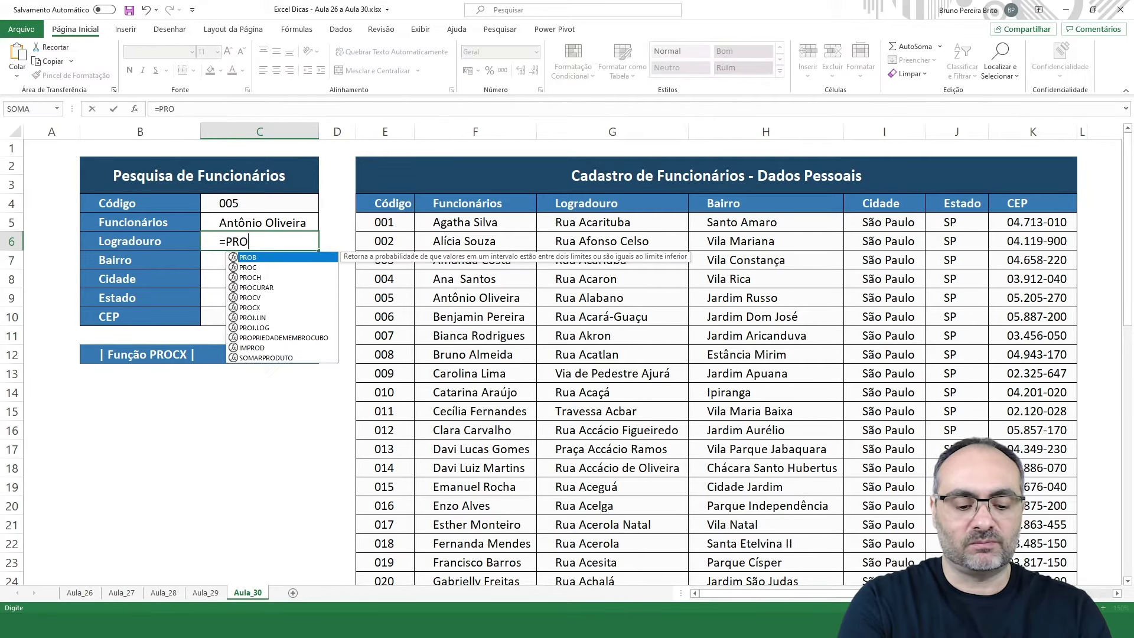
type("CX(")
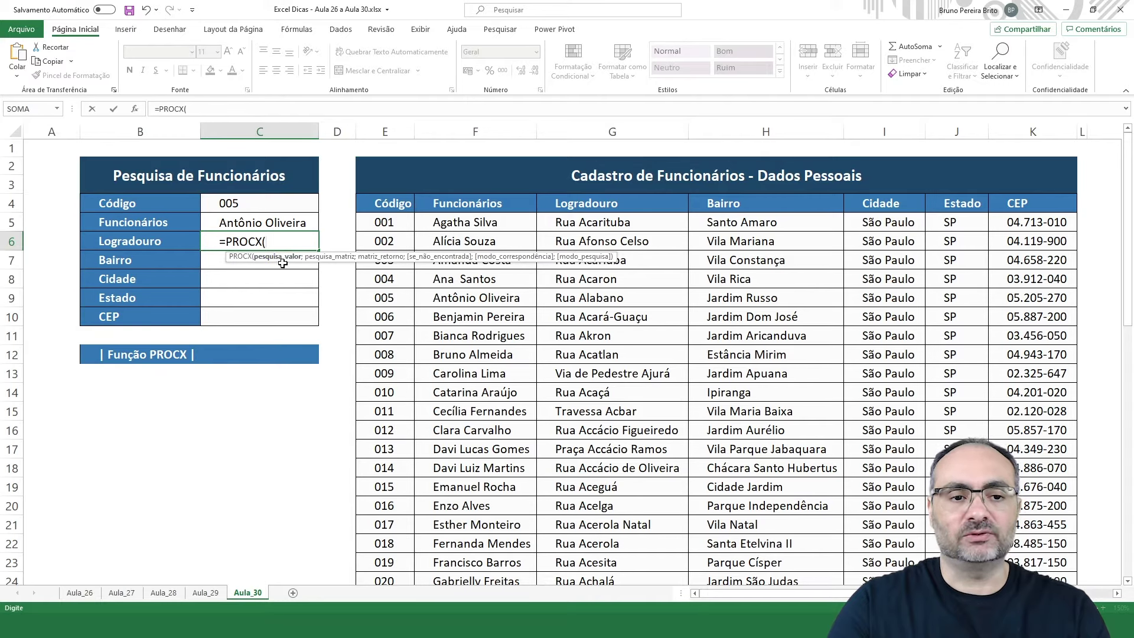
left_click(230, 203)
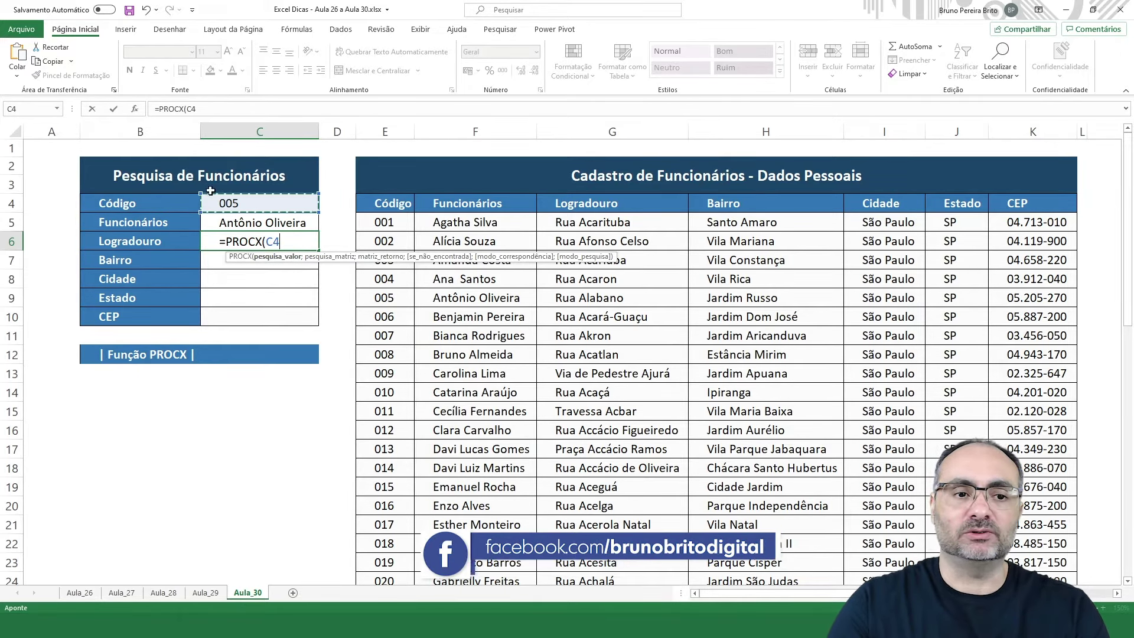
type(";")
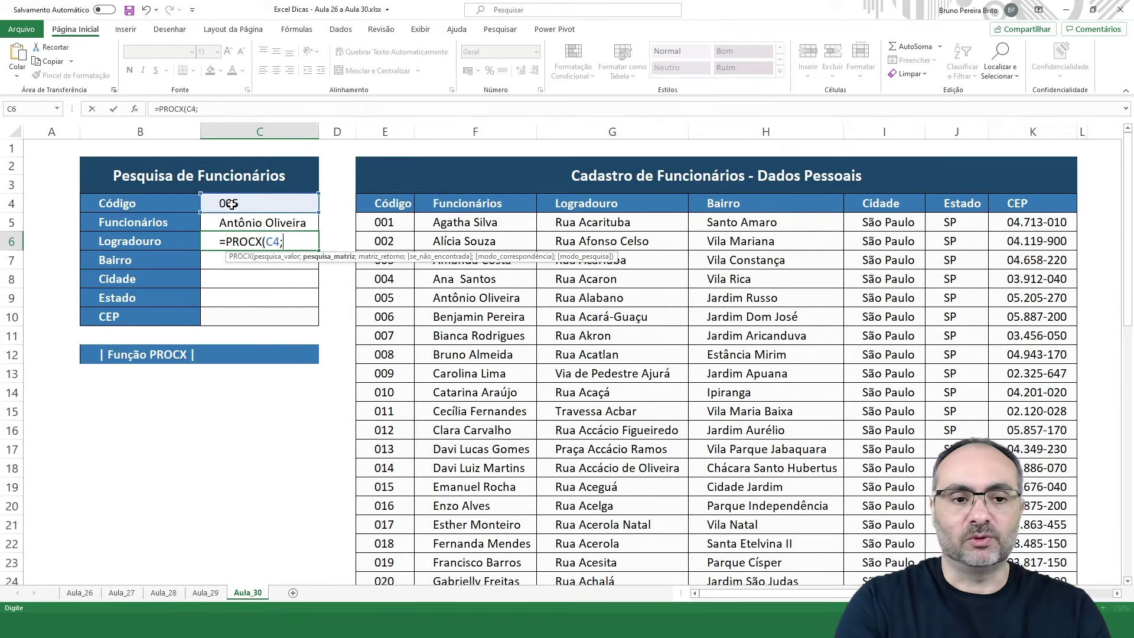
left_click(391, 222)
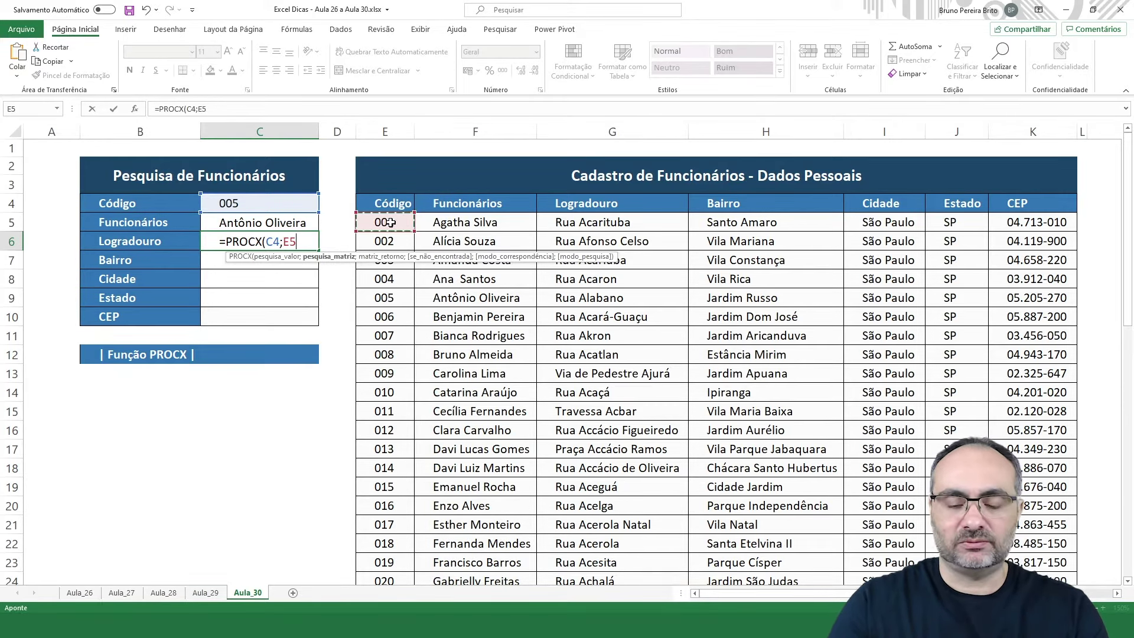
key("ctrl+shift+Down")
scroll(391, 223, "up", 5)
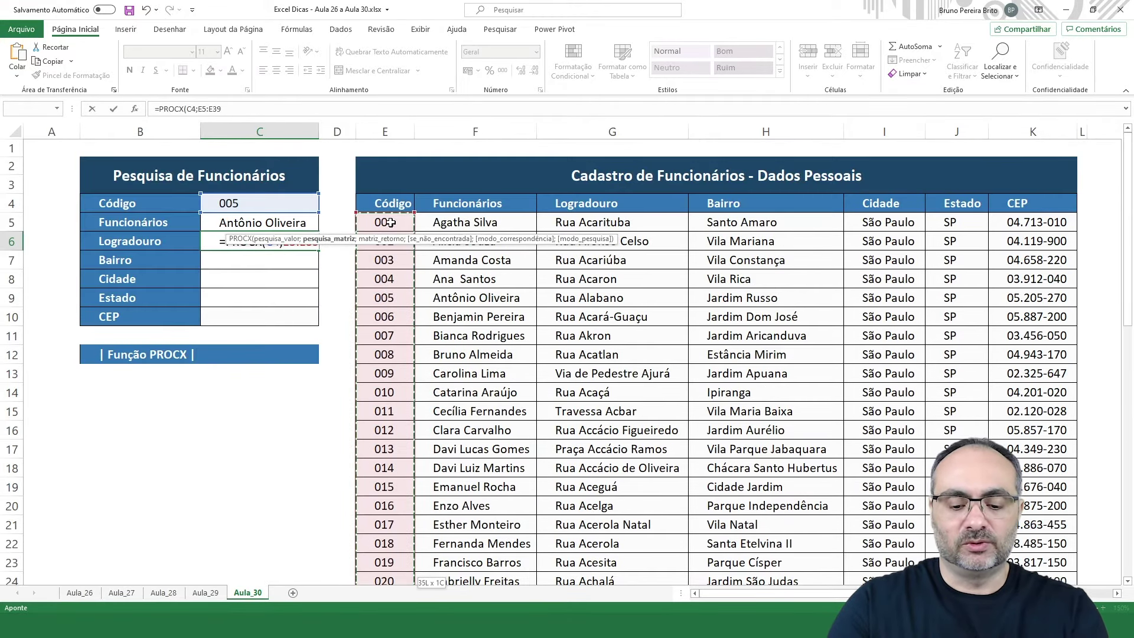
type(";")
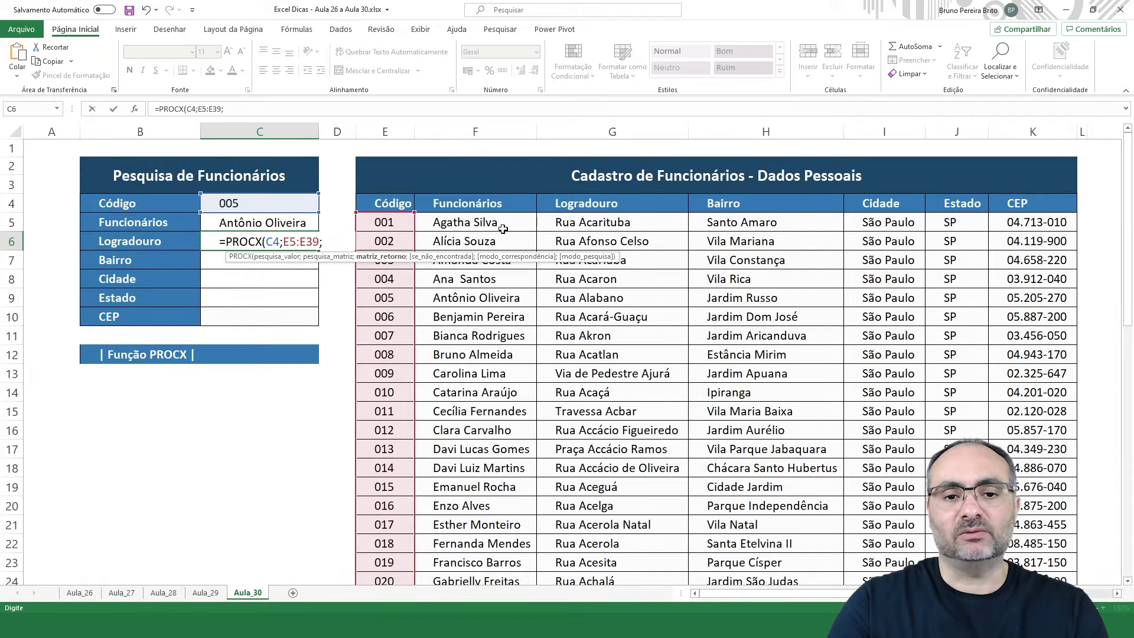
Step: Complete the Logradouro formula in C6 with G5:G39 as the return array
left_click(608, 222)
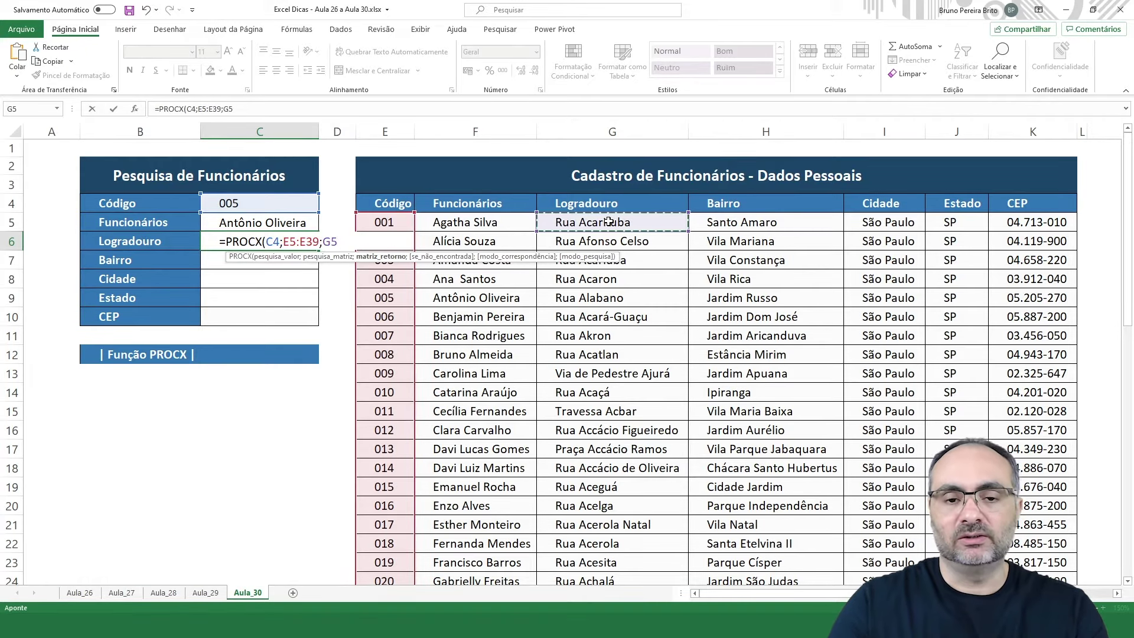
key("ctrl+shift+Down")
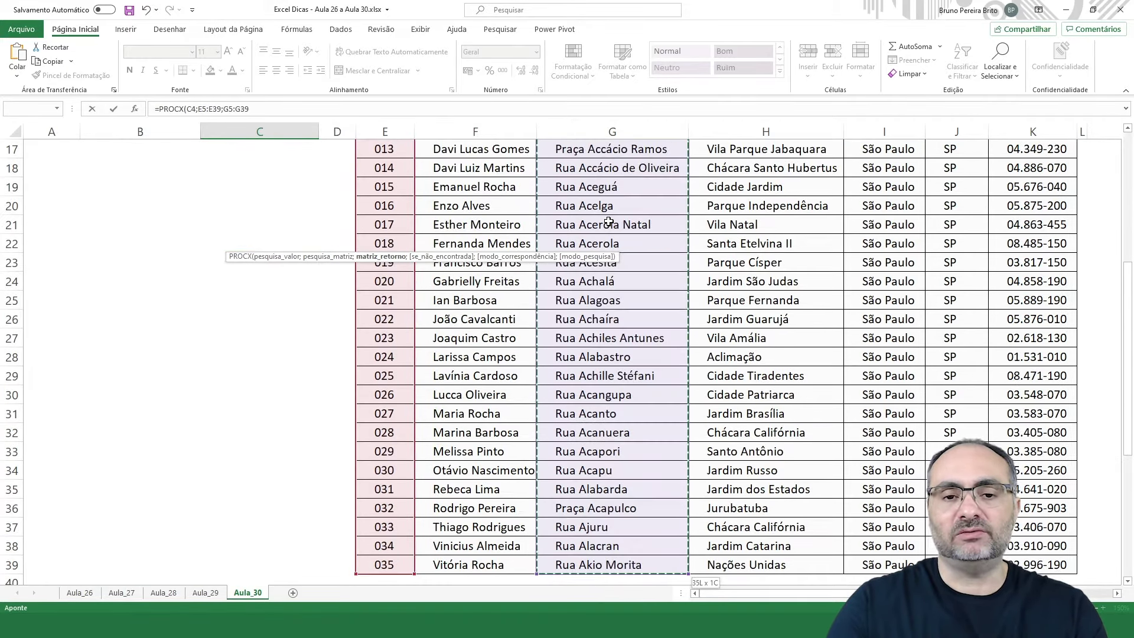
scroll(616, 340, "up", 5)
scroll(616, 340, "up", 1)
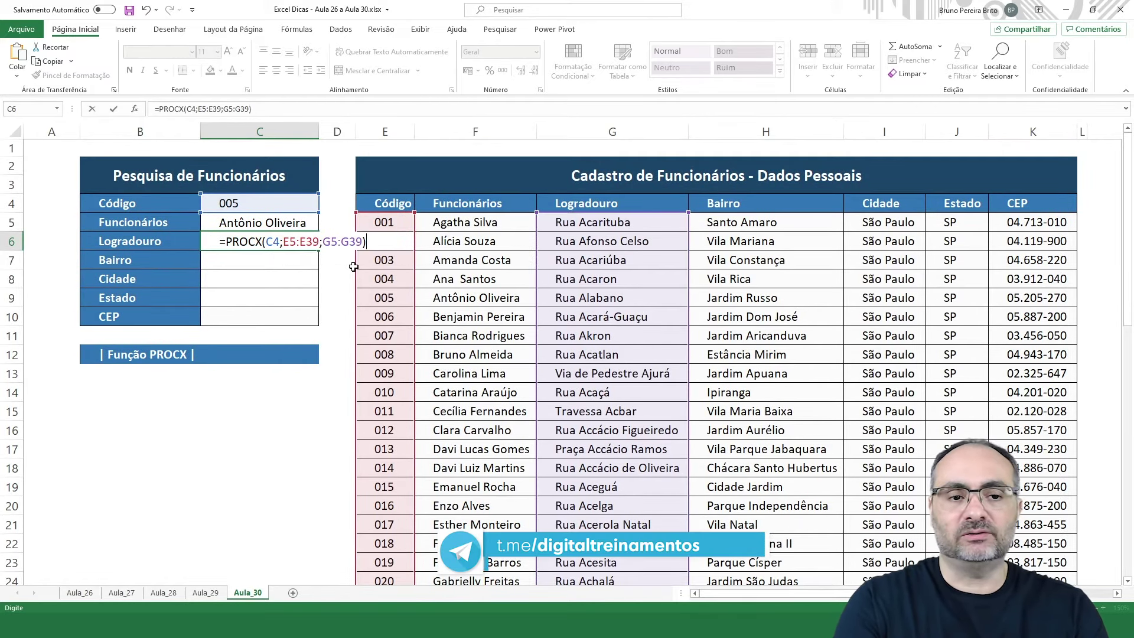
key("Return")
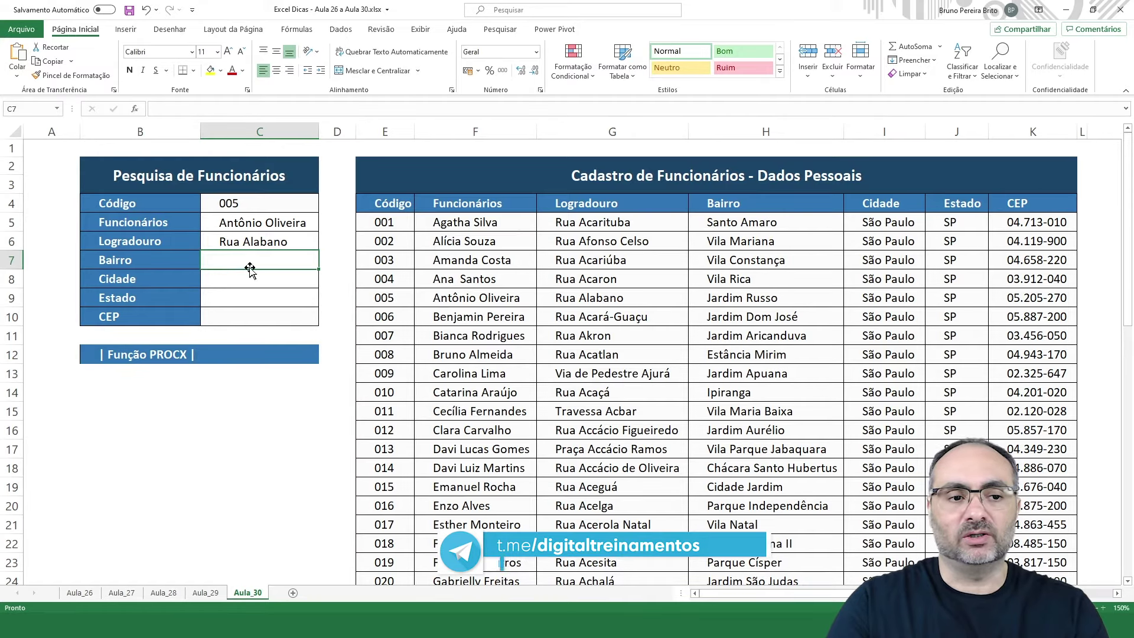
Step: Start a PROCX formula in C7 for the Bairro with C4 as the search value and E5:E39 as the search array
type("=")
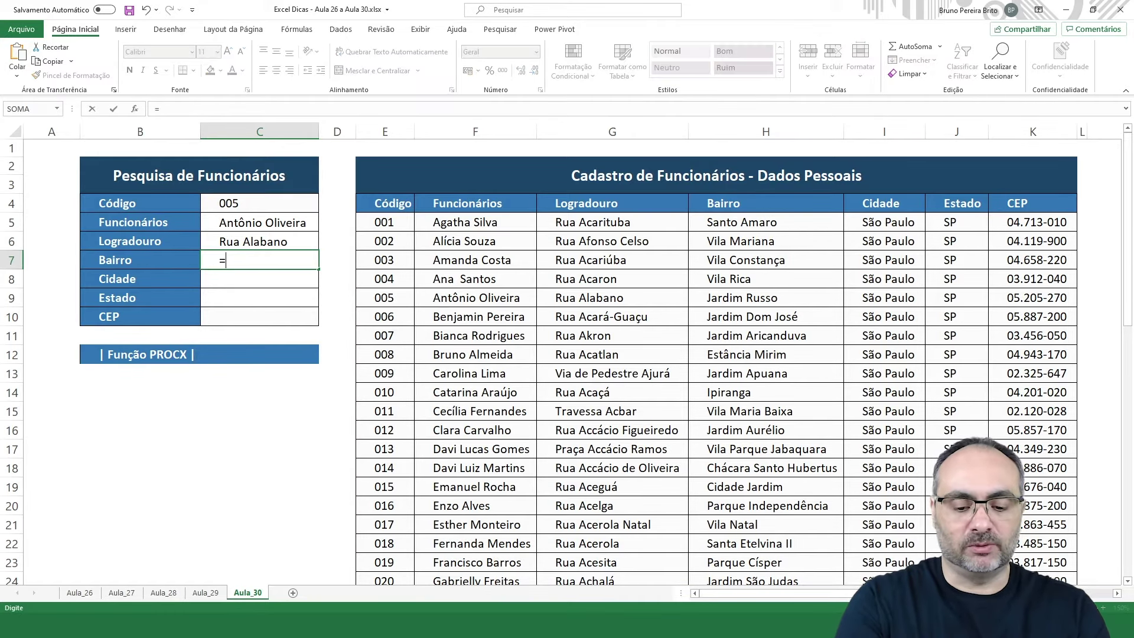
key("BackSpace")
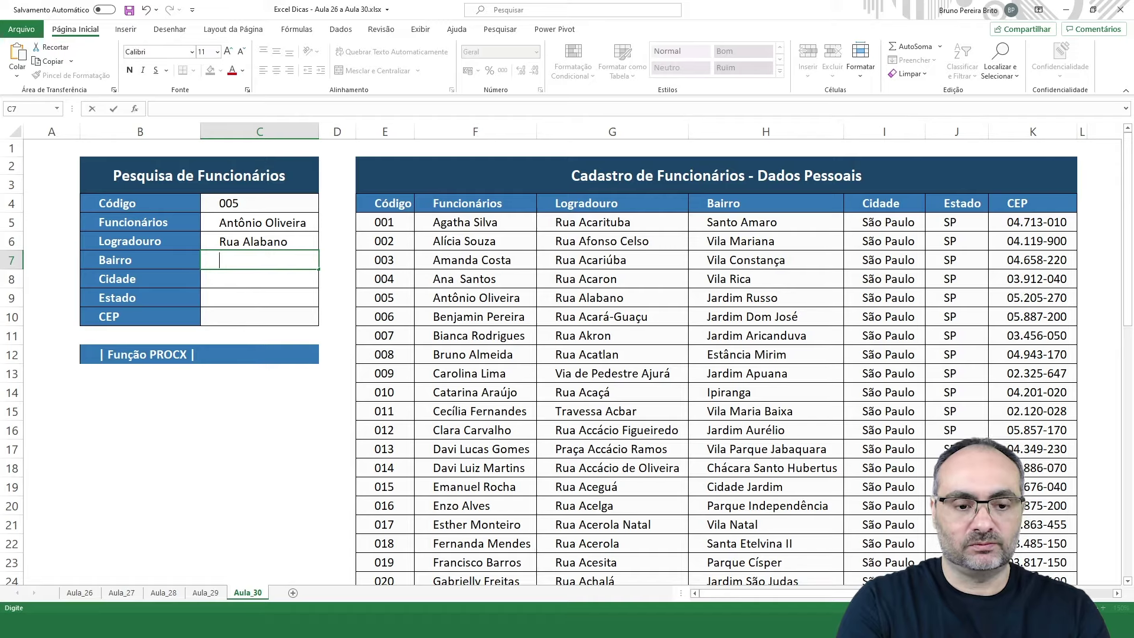
type("=PROCV")
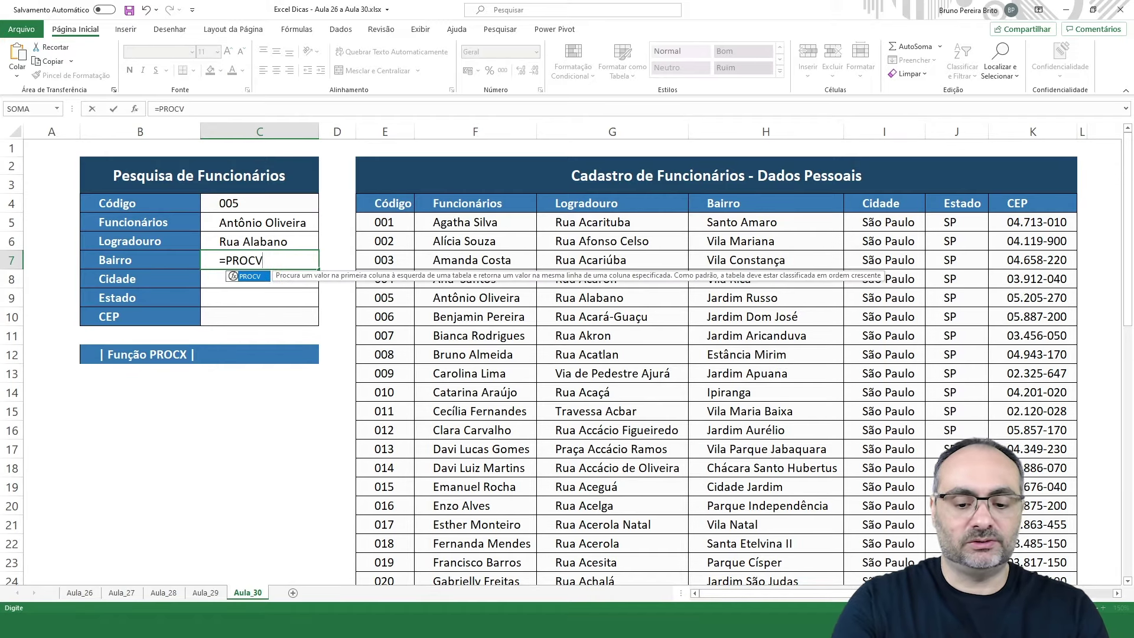
key("BackSpace")
type("X(")
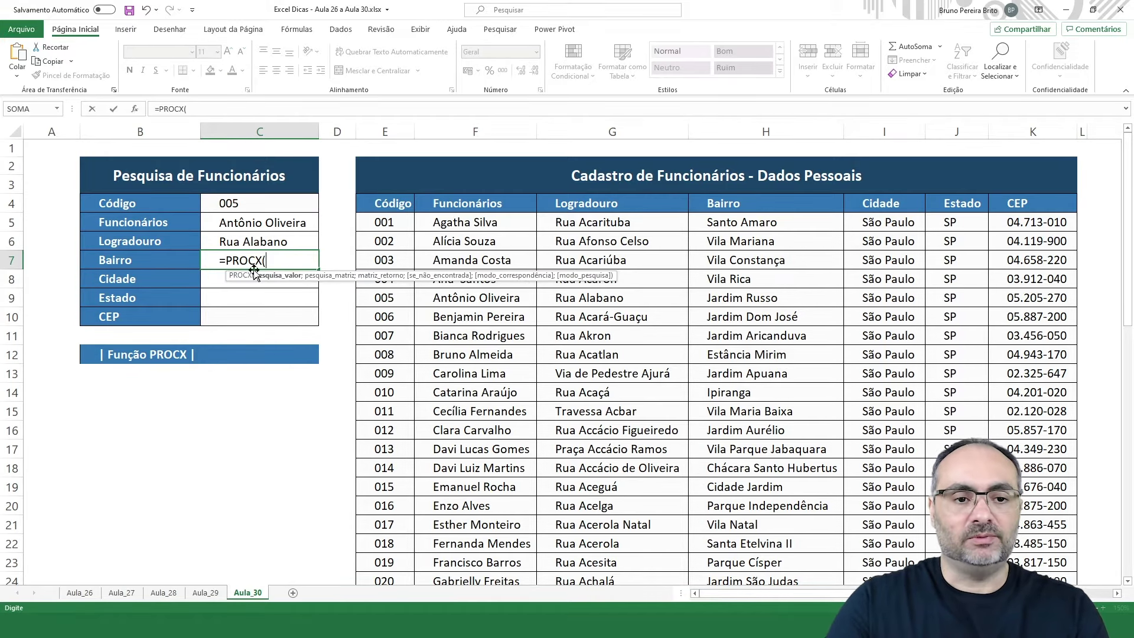
left_click(241, 201)
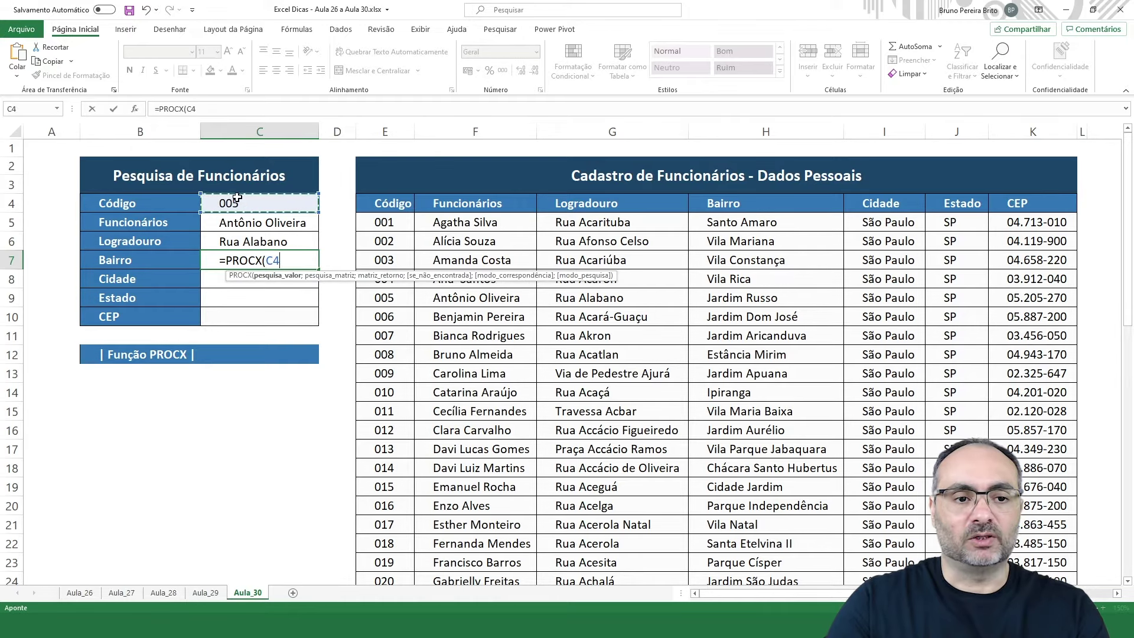
type(";")
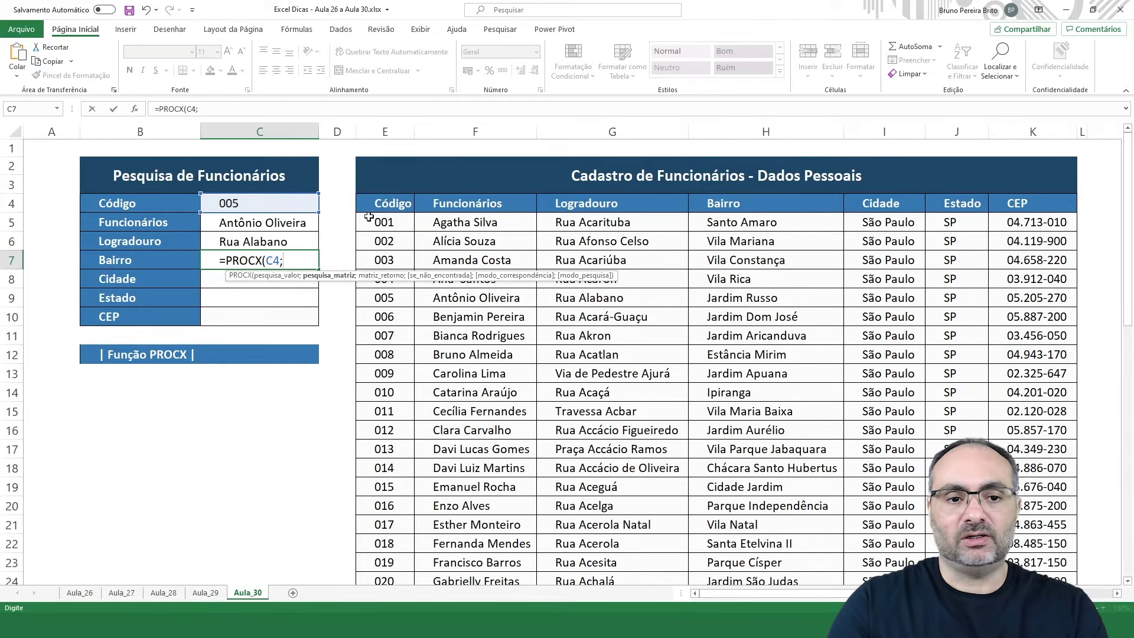
left_click(387, 223)
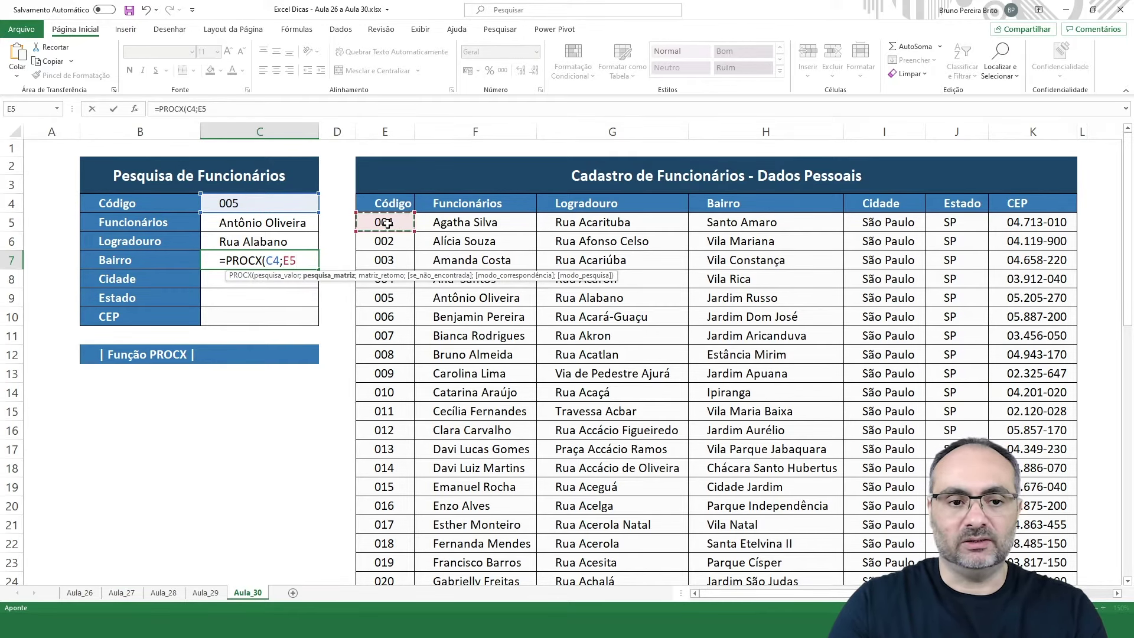
key("ctrl+shift+Down")
type(";")
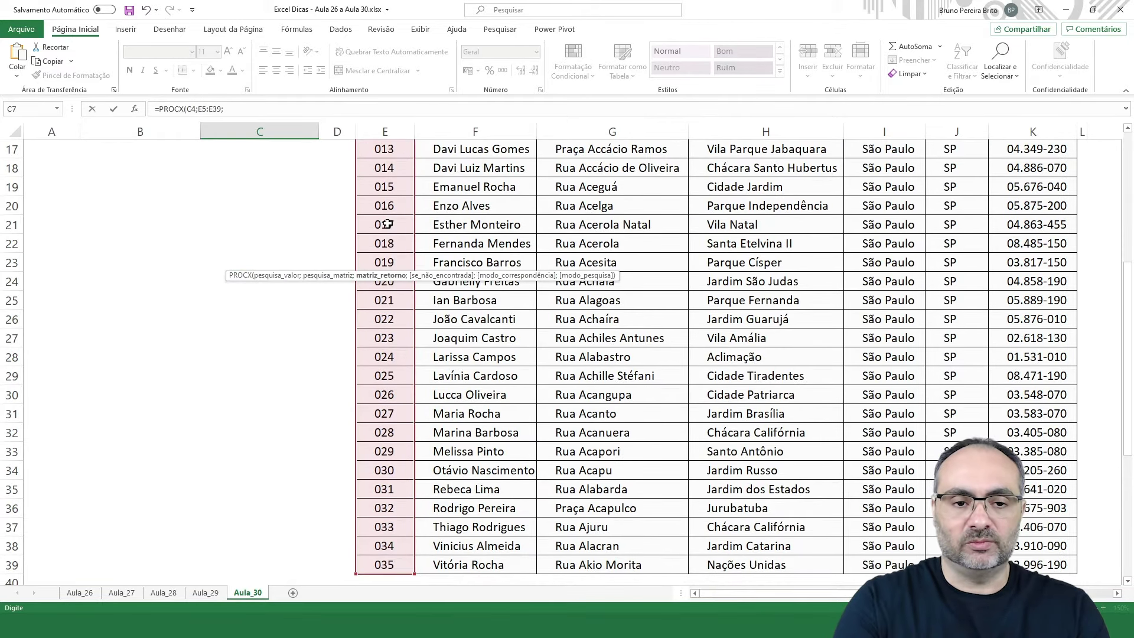
Step: Complete the Bairro formula in C7 with H5:H39 as the return array
scroll(387, 224, "up", 5)
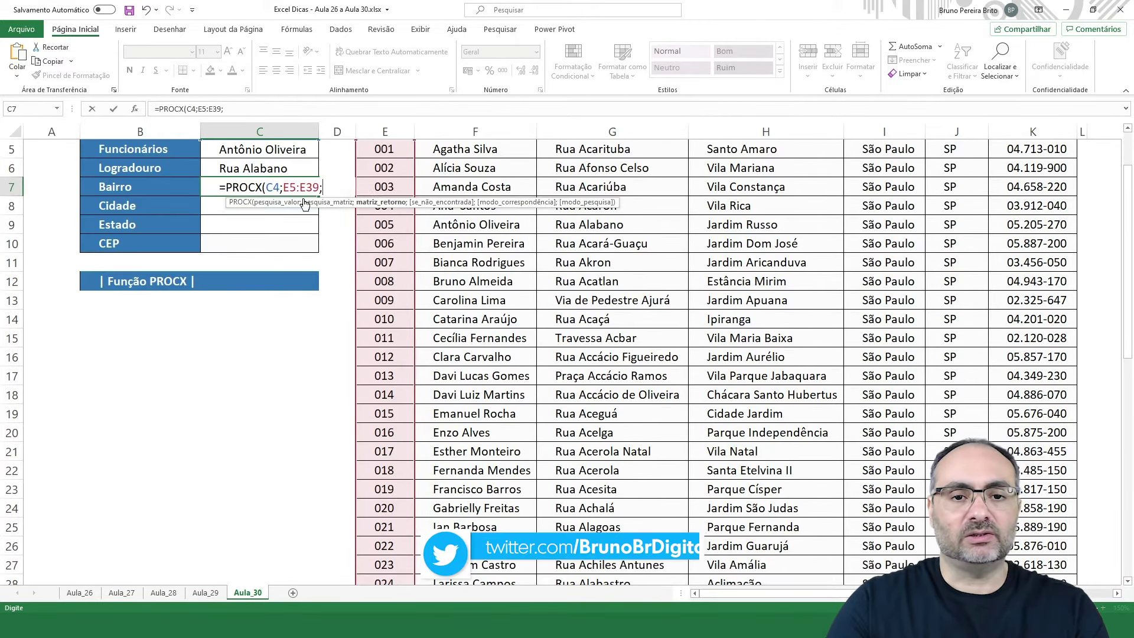
left_click(747, 222)
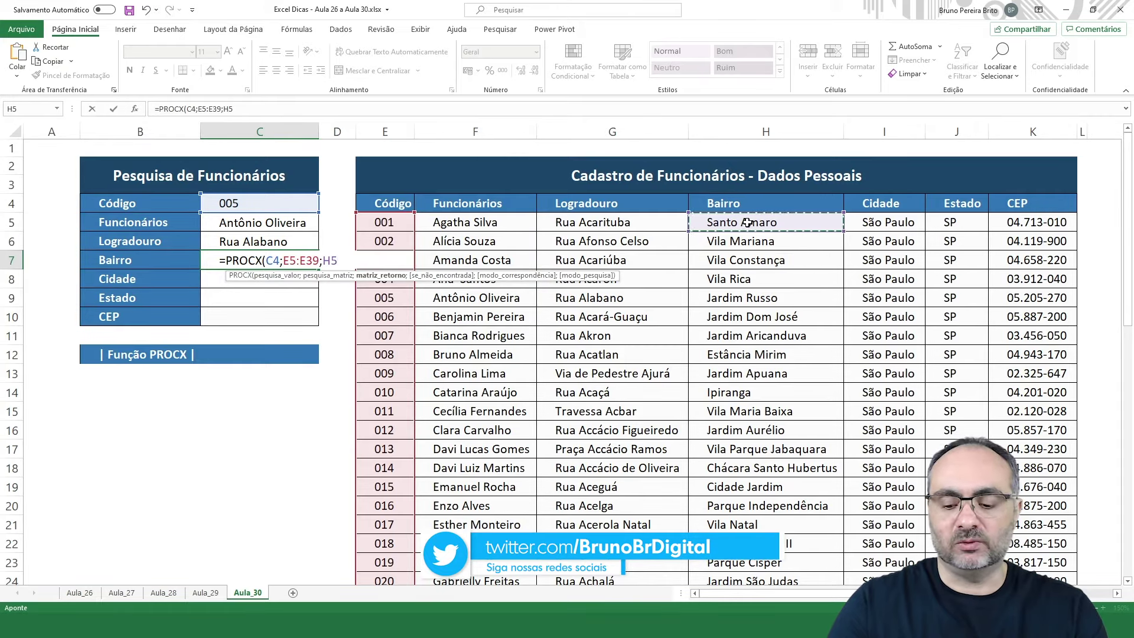
key("ctrl+shift+Down")
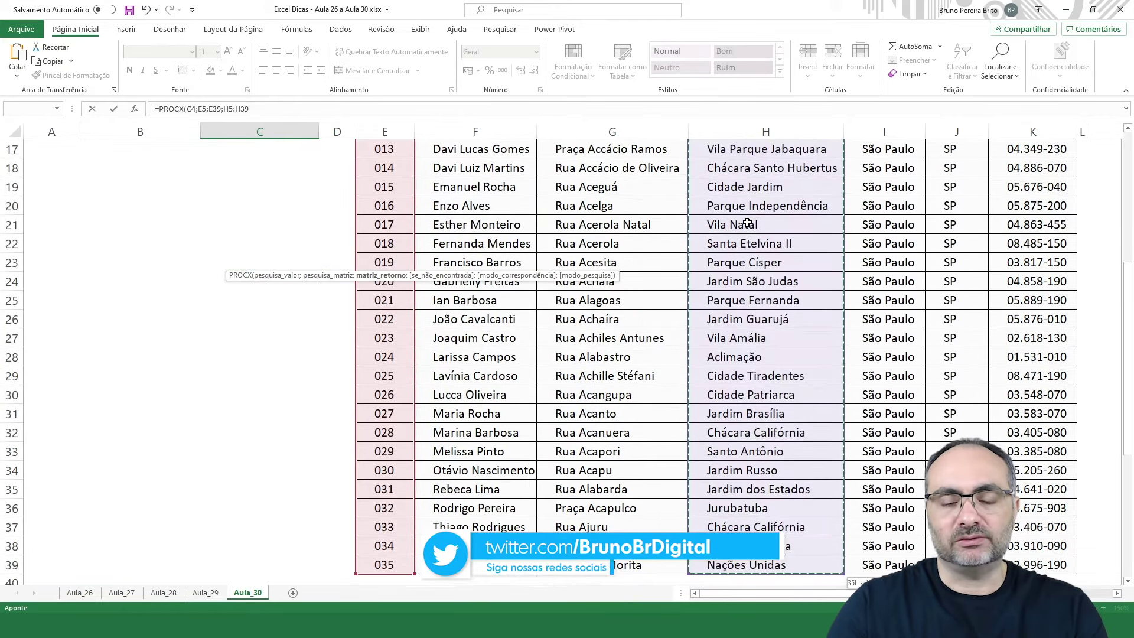
scroll(750, 357, "up", 4)
scroll(750, 357, "up", 2)
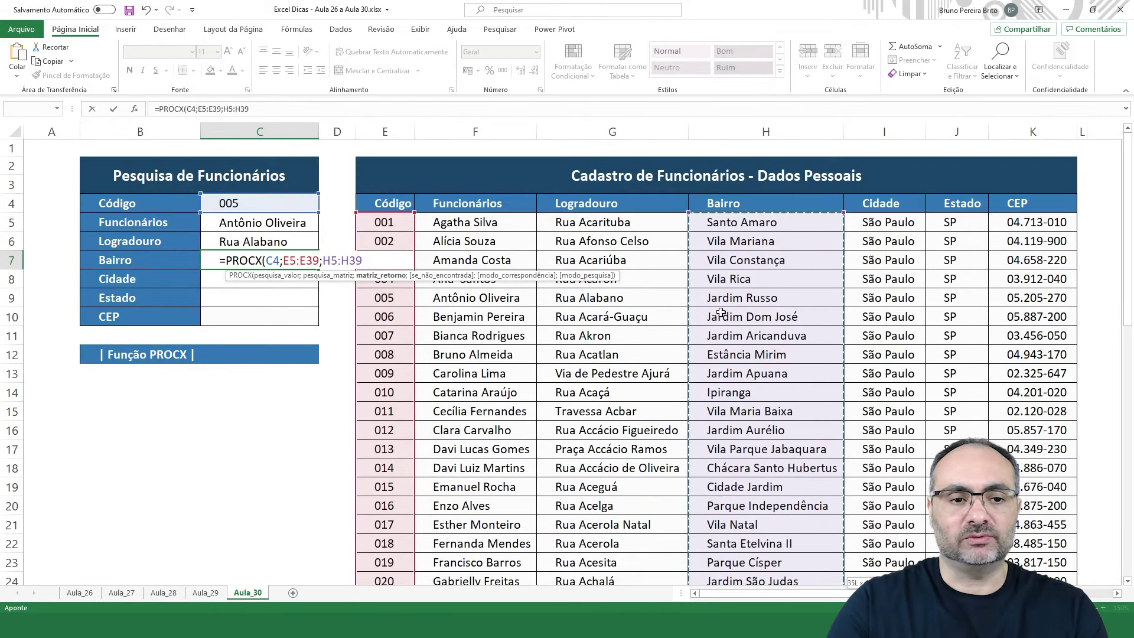
key("Return")
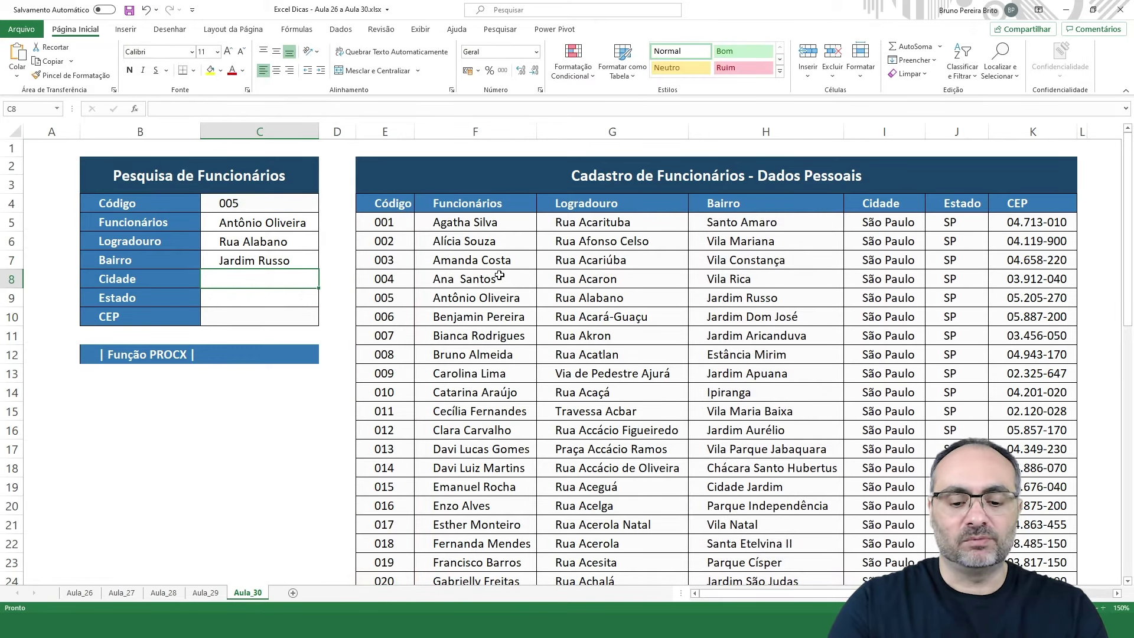
Step: Start a PROCX formula in C8 for the Cidade with C4 as the search value and E5:E39 as the search array
type("=")
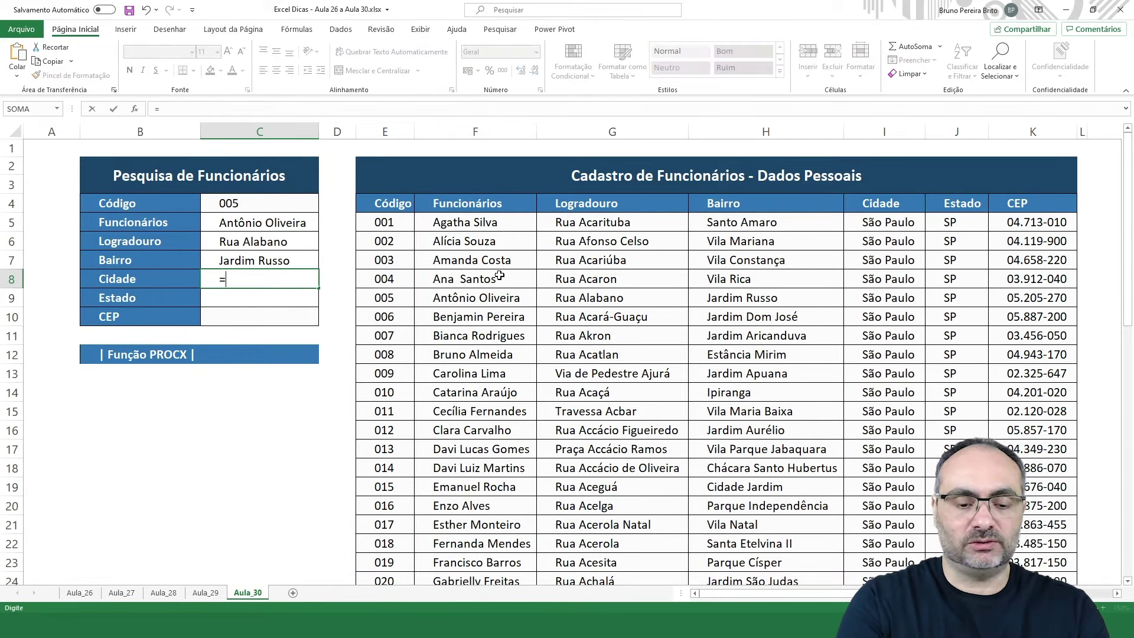
type("PROCX")
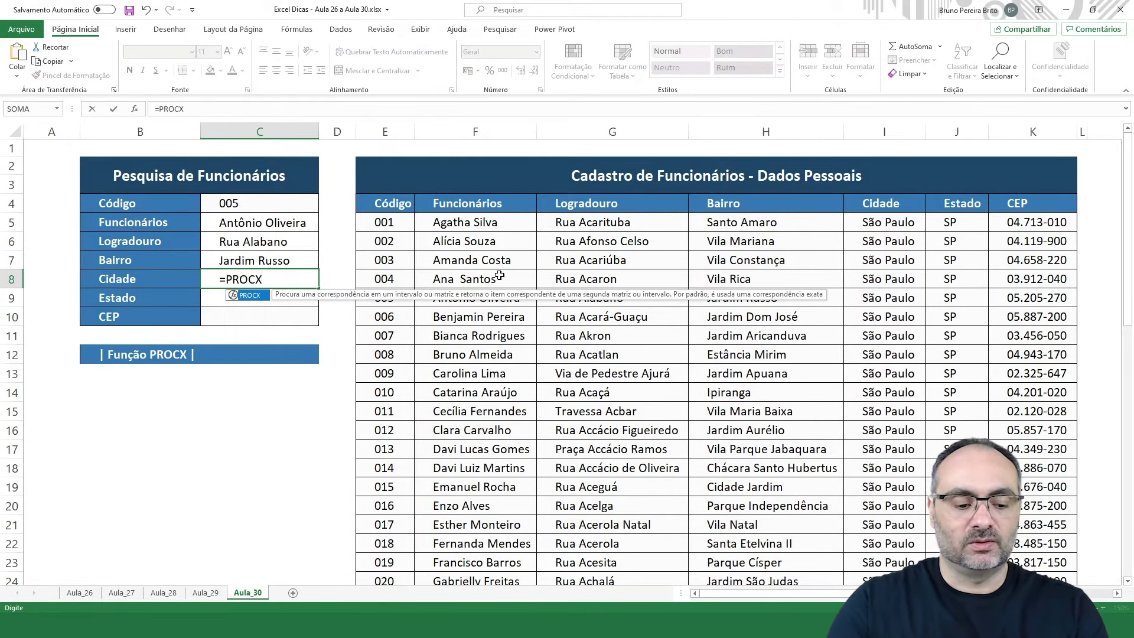
type("(")
left_click(242, 203)
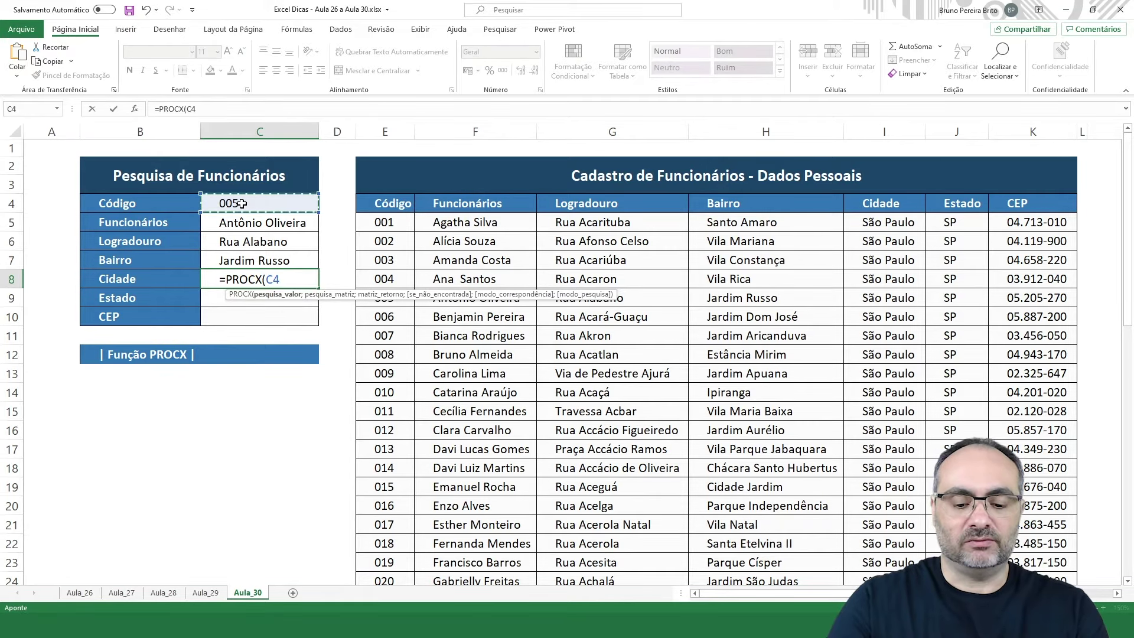
type(";")
left_click(383, 222)
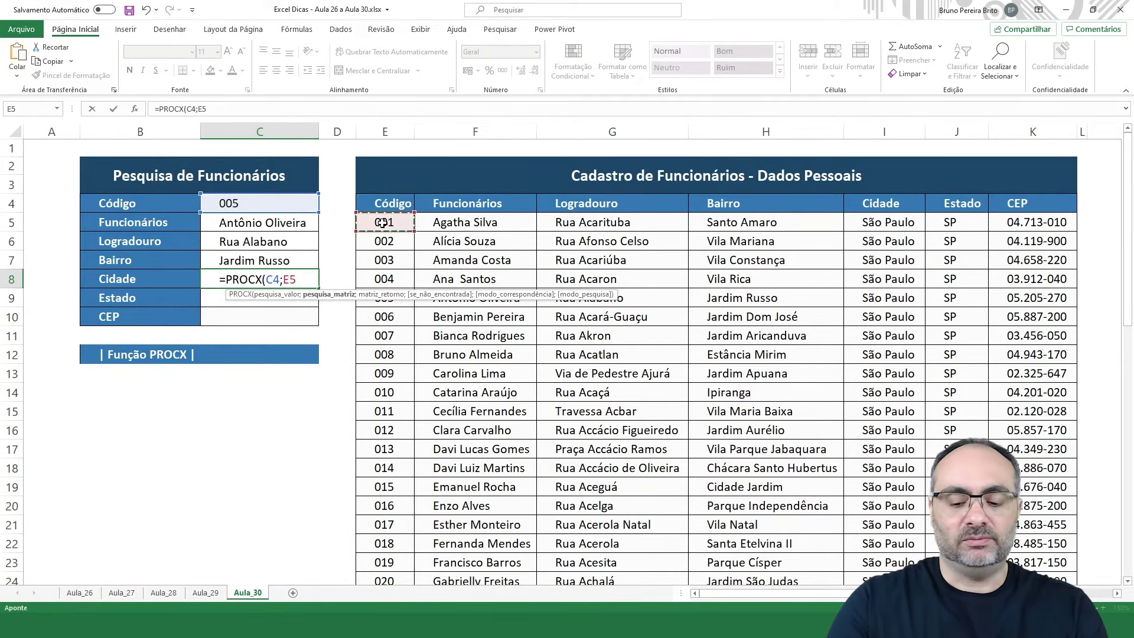
key("ctrl+shift+Down")
type(";")
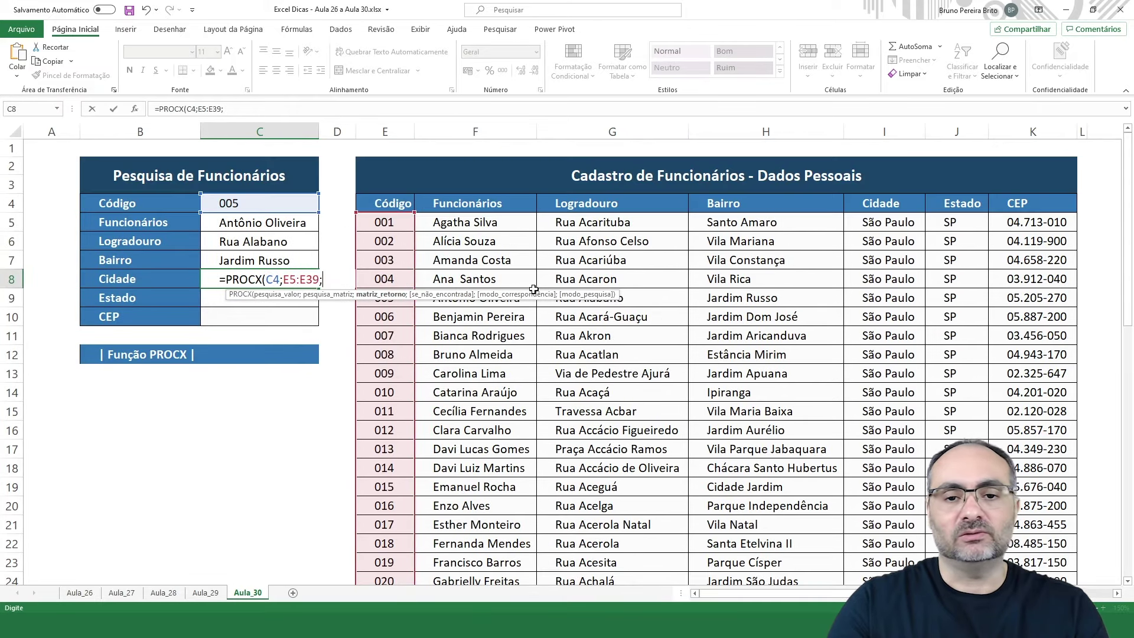
Step: Complete the Cidade formula in C8 with I5:I39 as the return array
left_click(898, 223)
key("ctrl+shift+Down")
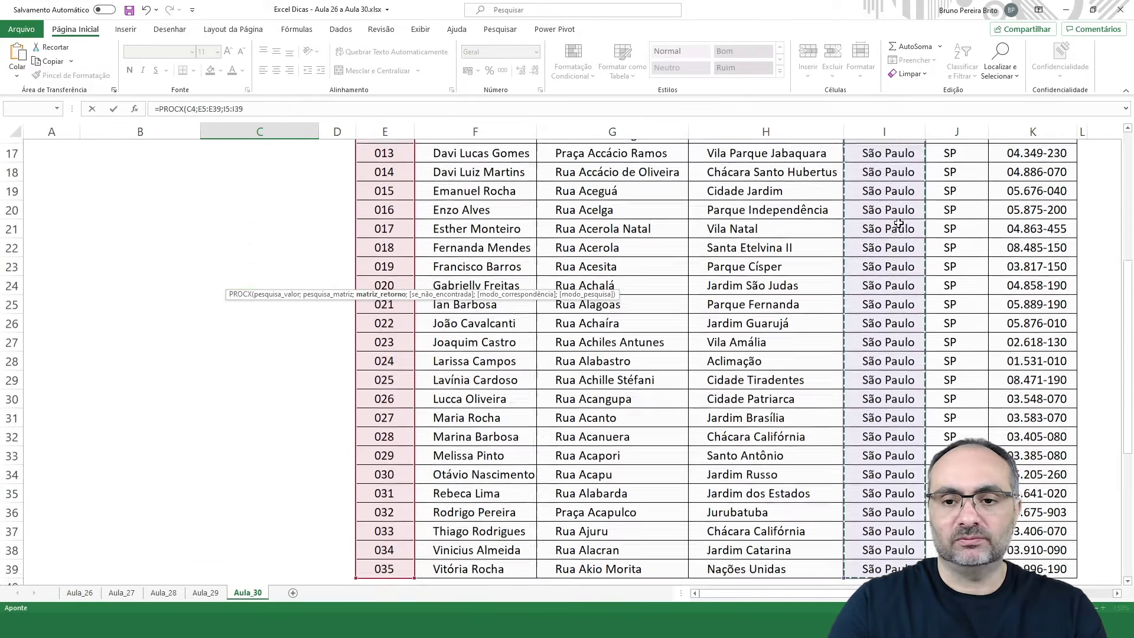
key("Return")
scroll(374, 260, "up", 3)
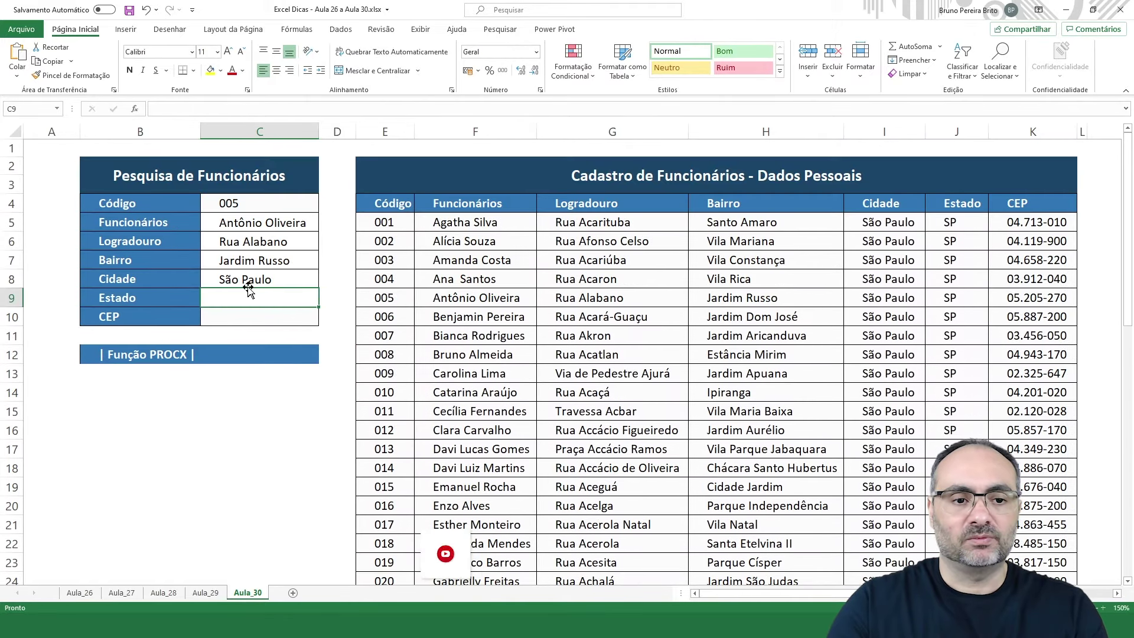
Step: Start a PROCX formula in C9 for the Estado with C4 as the search value
type("=PRO")
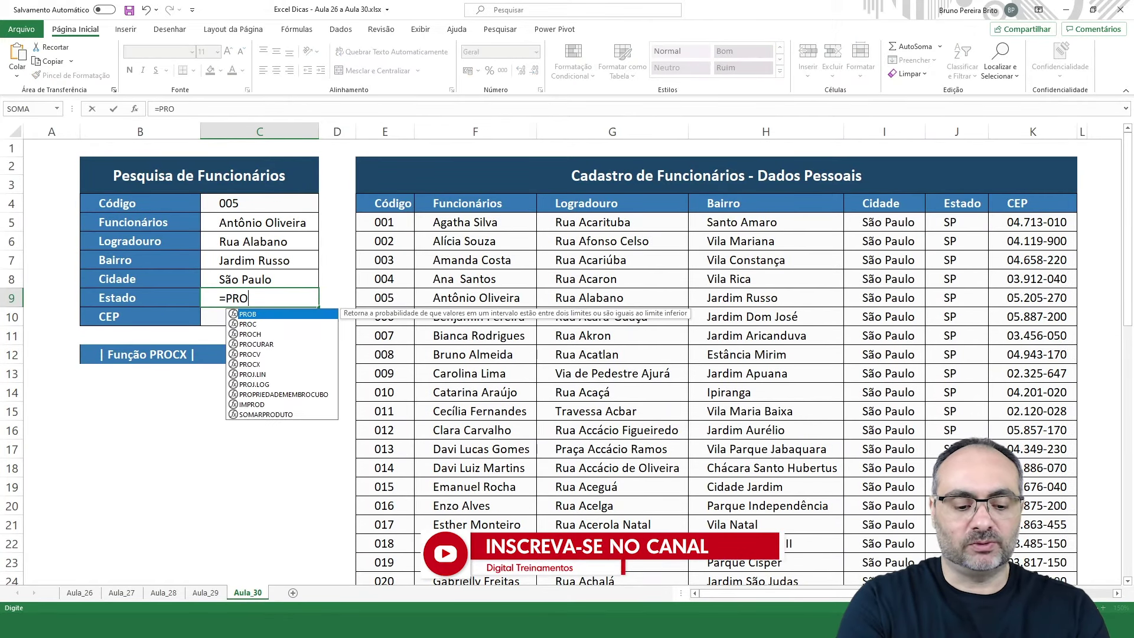
type("CX(")
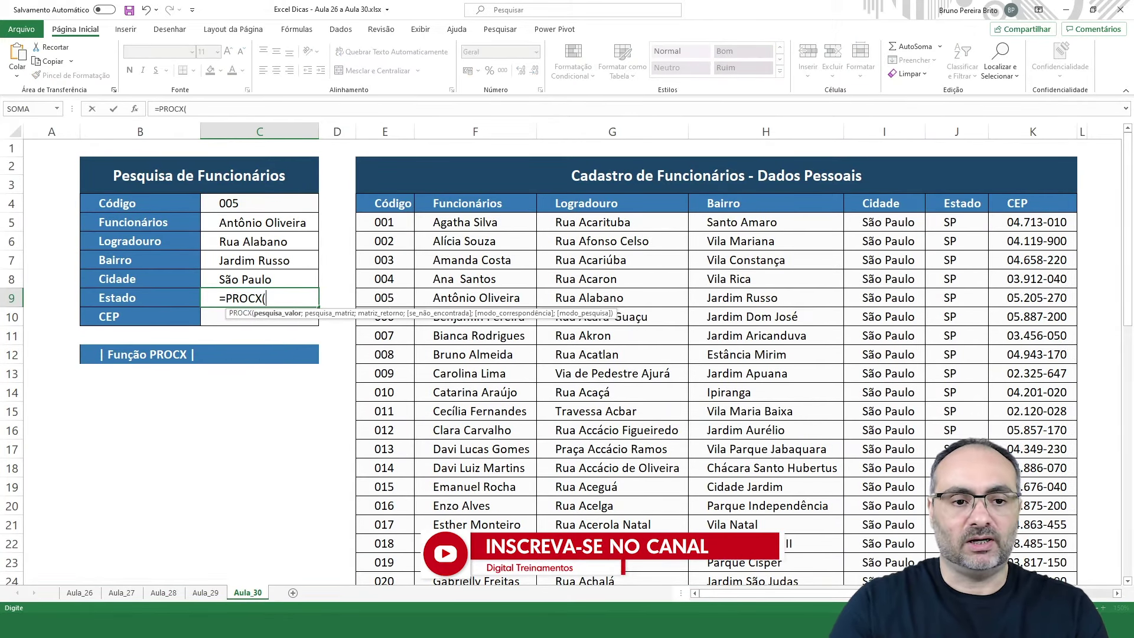
left_click(244, 203)
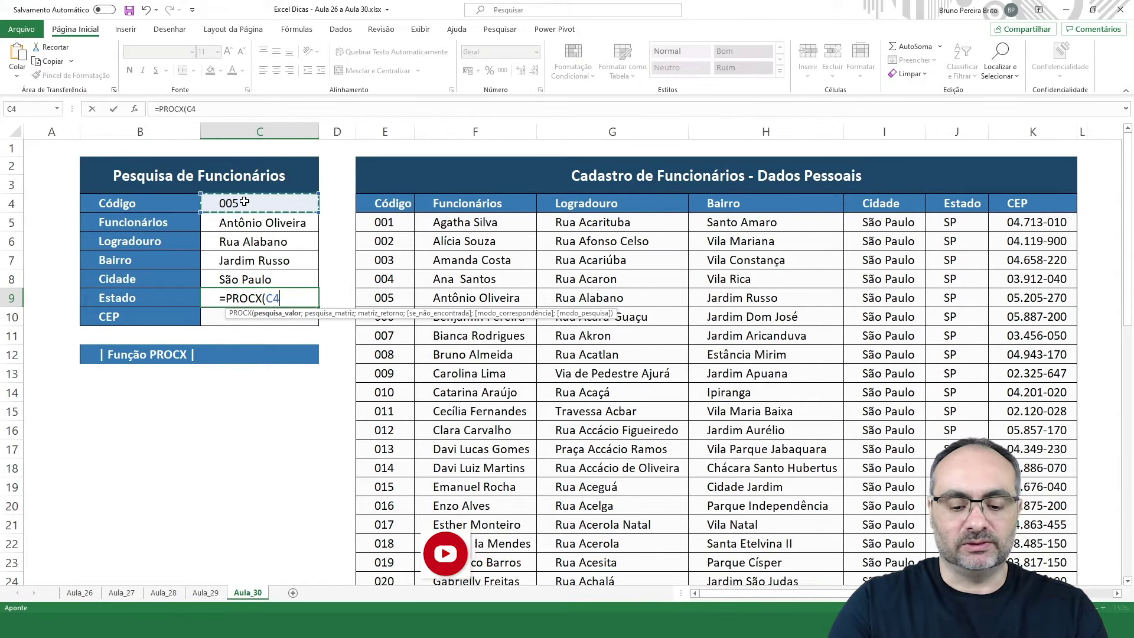
type(";")
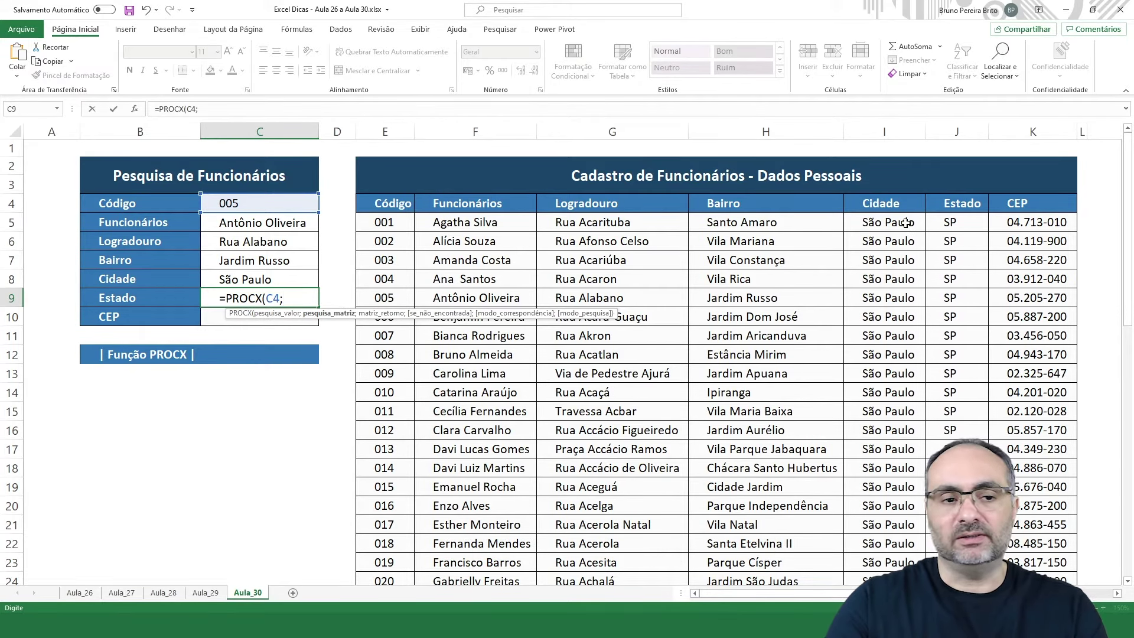
left_click(957, 223)
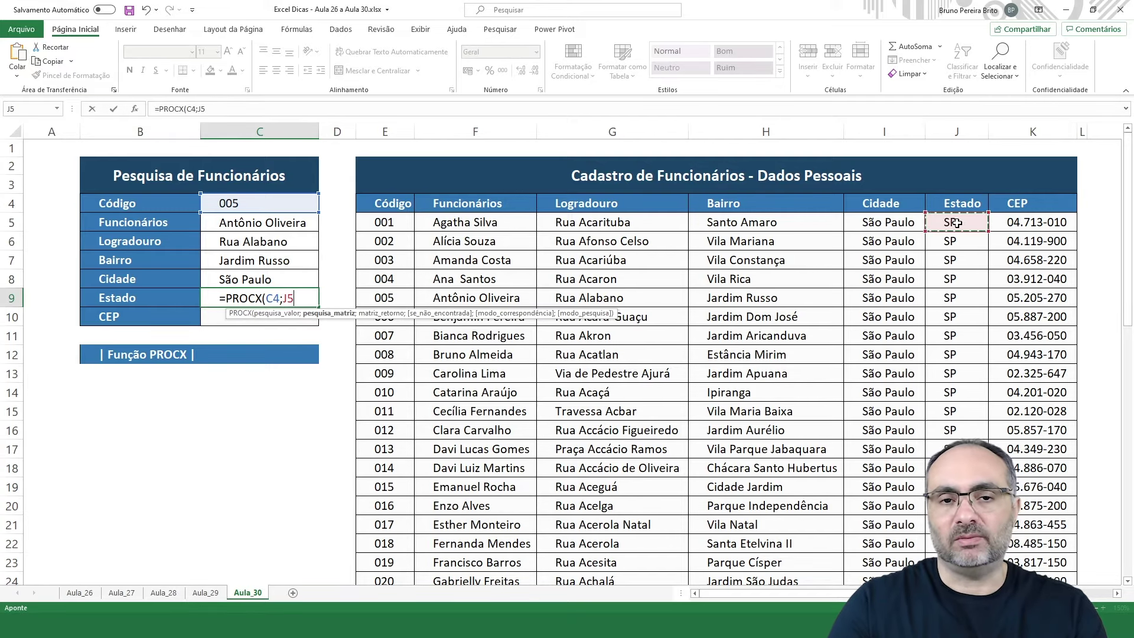
key("ctrl+shift+Down")
scroll(955, 324, "up", 5)
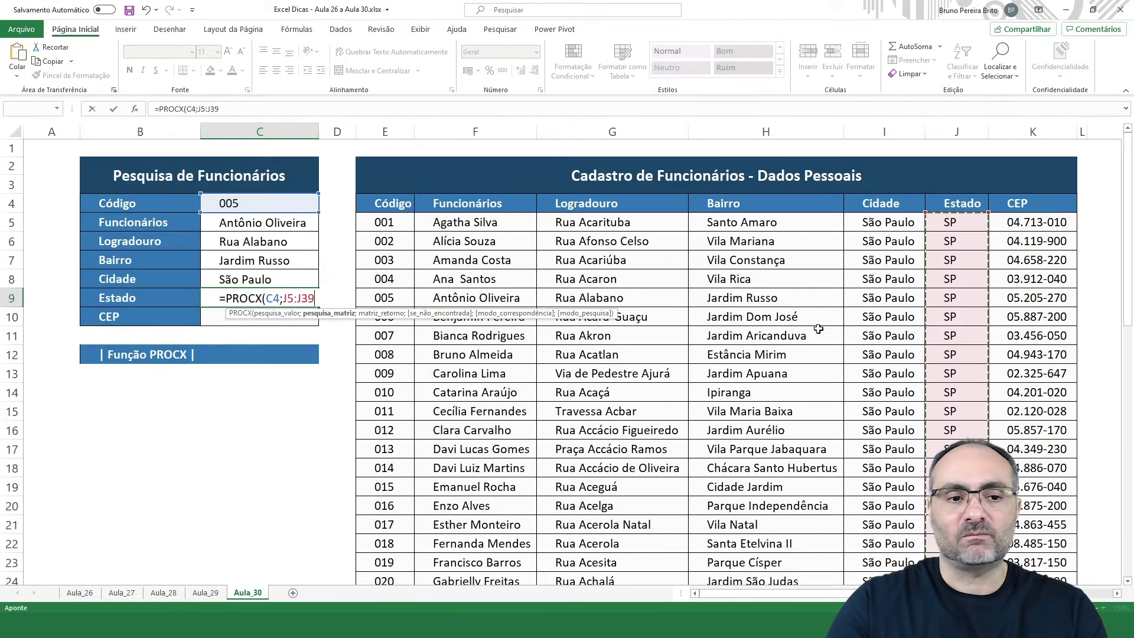
key("BackSpace")
key("BackSpace")
key("BackSpace")
key("BackSpace")
key("BackSpace")
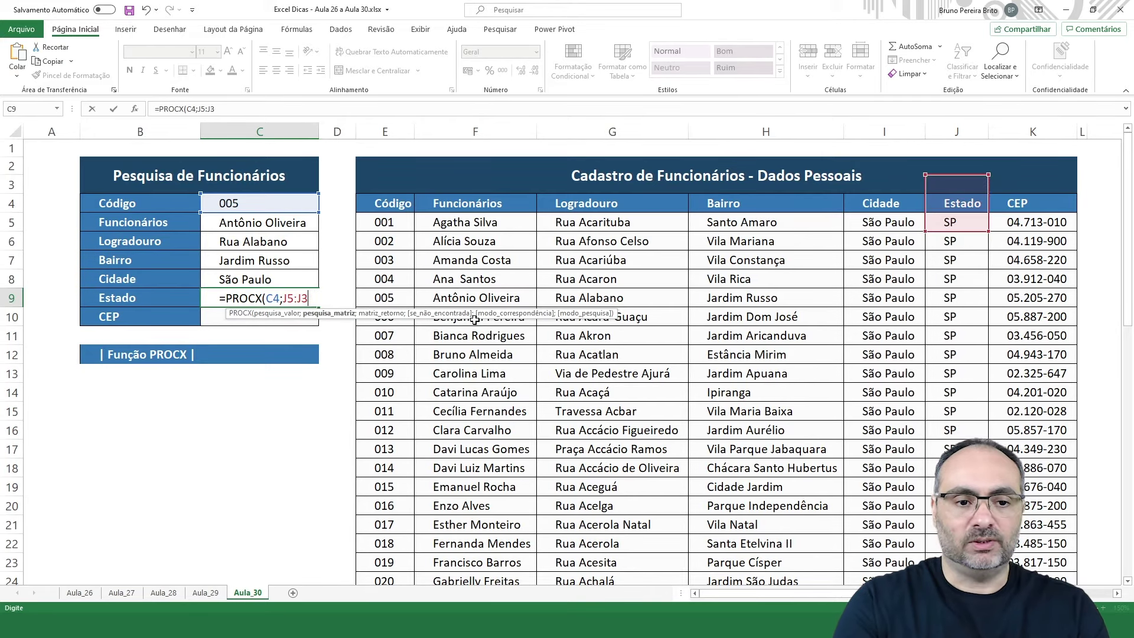
key("BackSpace")
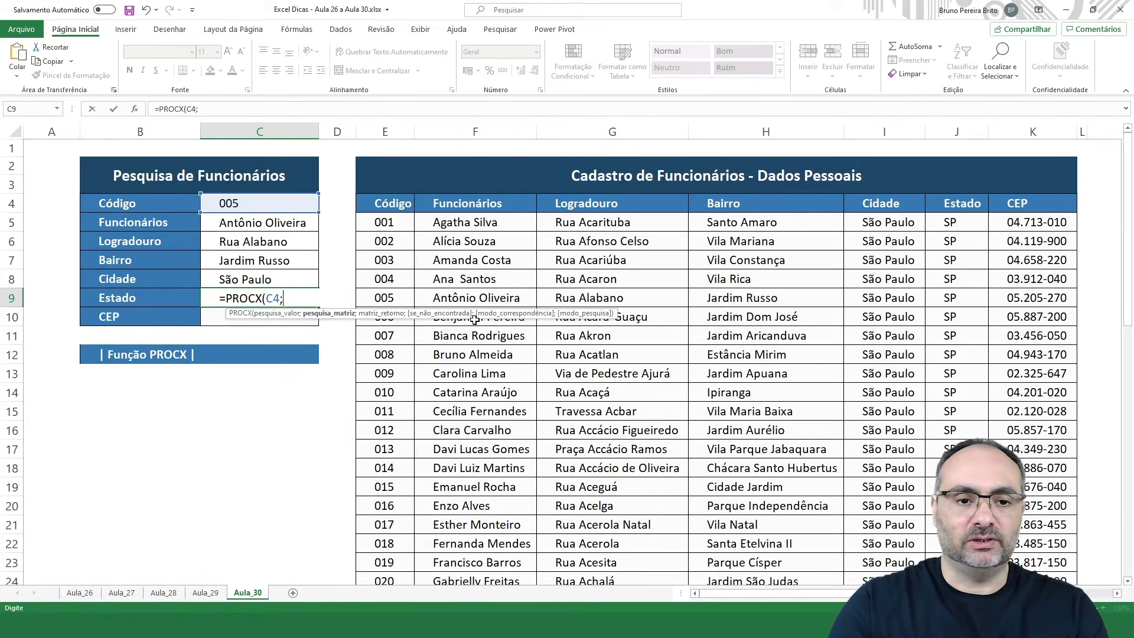
Step: Complete the Estado formula in C9 with E5:E39 as the search array and J5:J39 as the return array
left_click(395, 225)
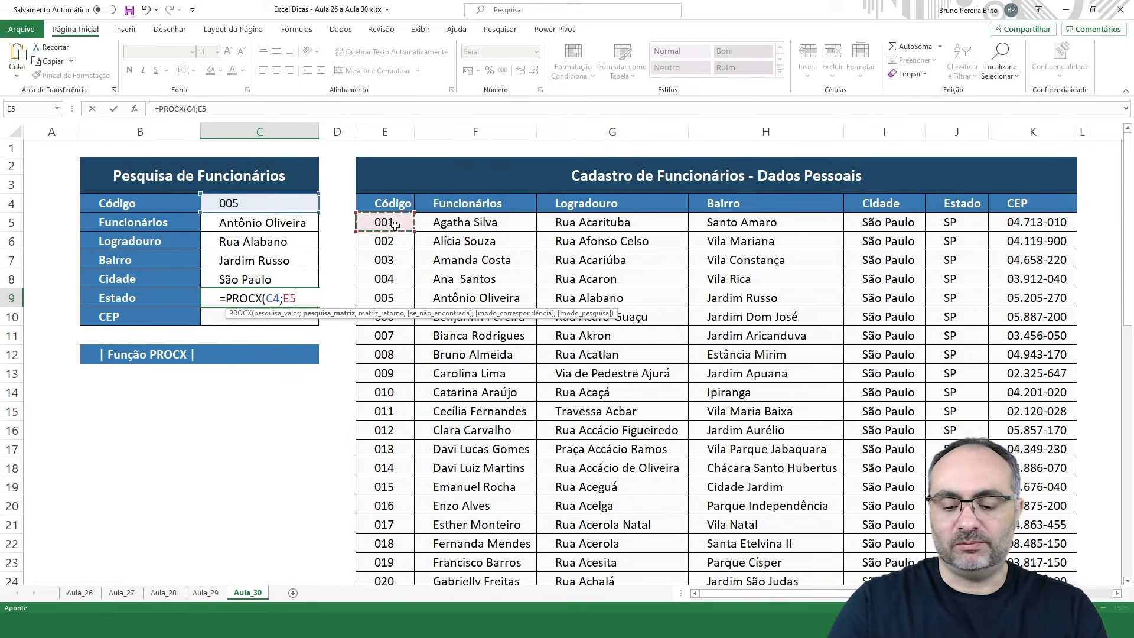
key("ctrl+shift+Down")
type(";")
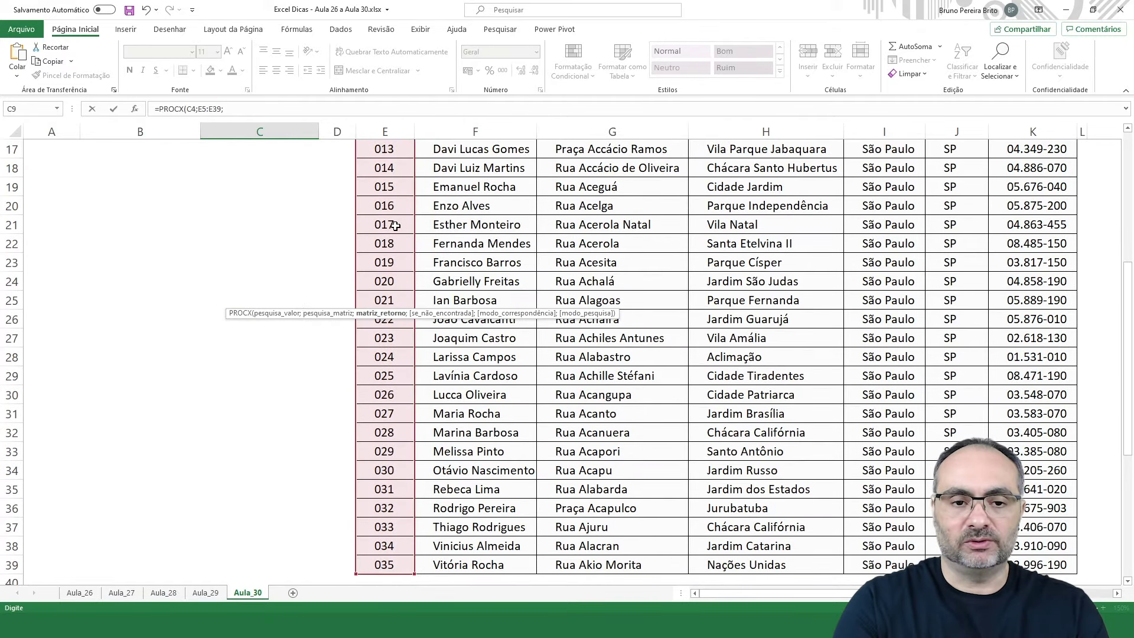
scroll(689, 244, "up", 5)
left_click(962, 223)
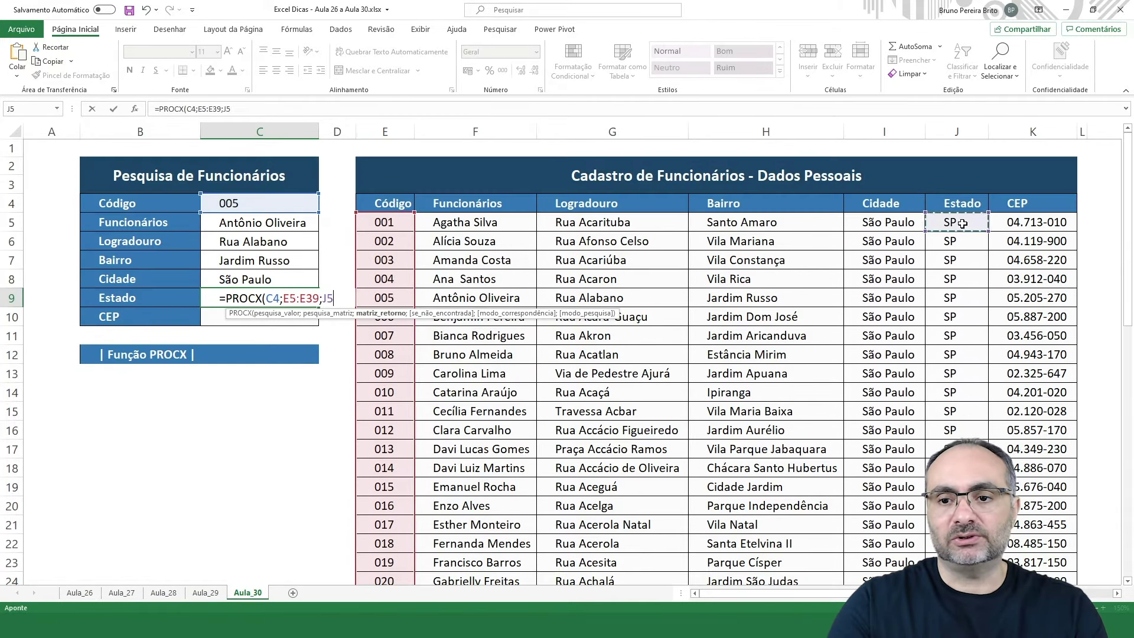
key("ctrl+shift+Down")
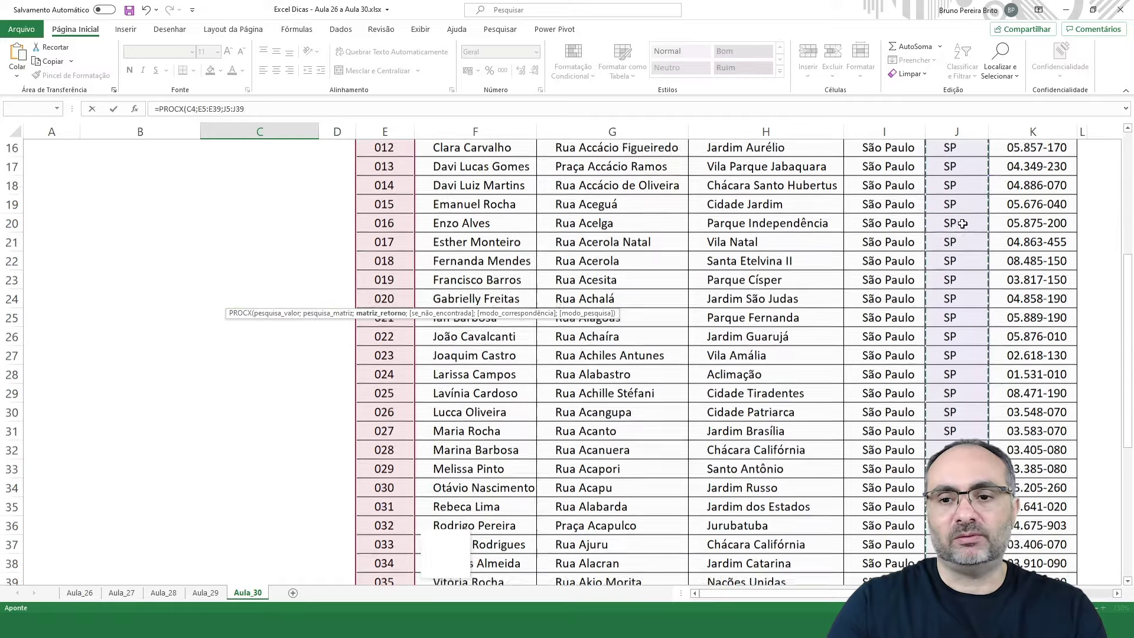
scroll(539, 240, "up", 4)
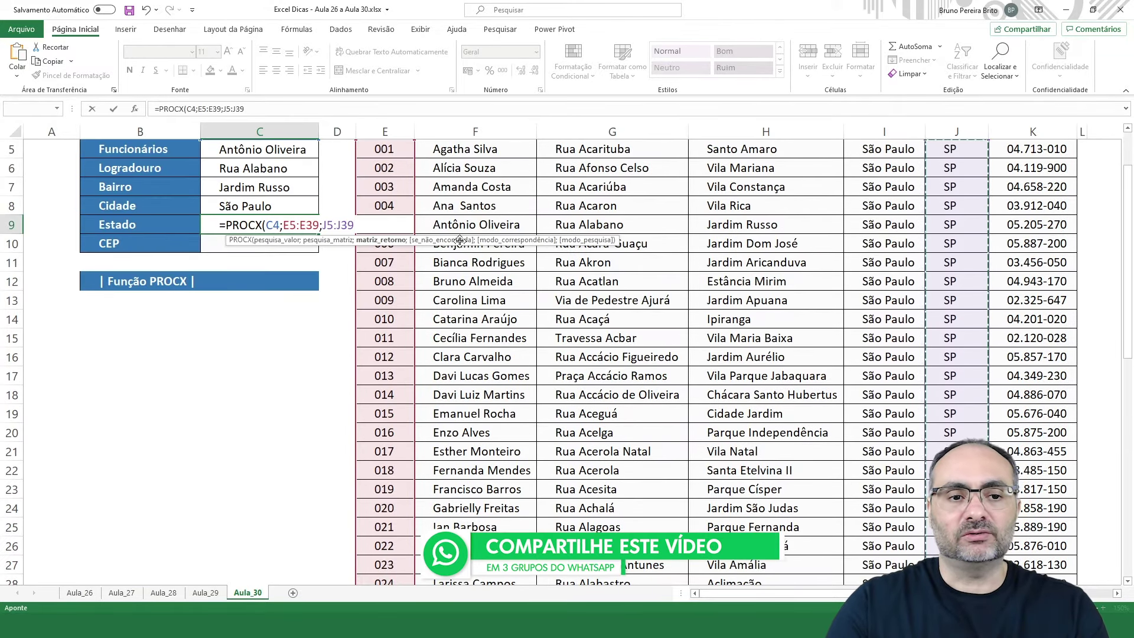
key("Return")
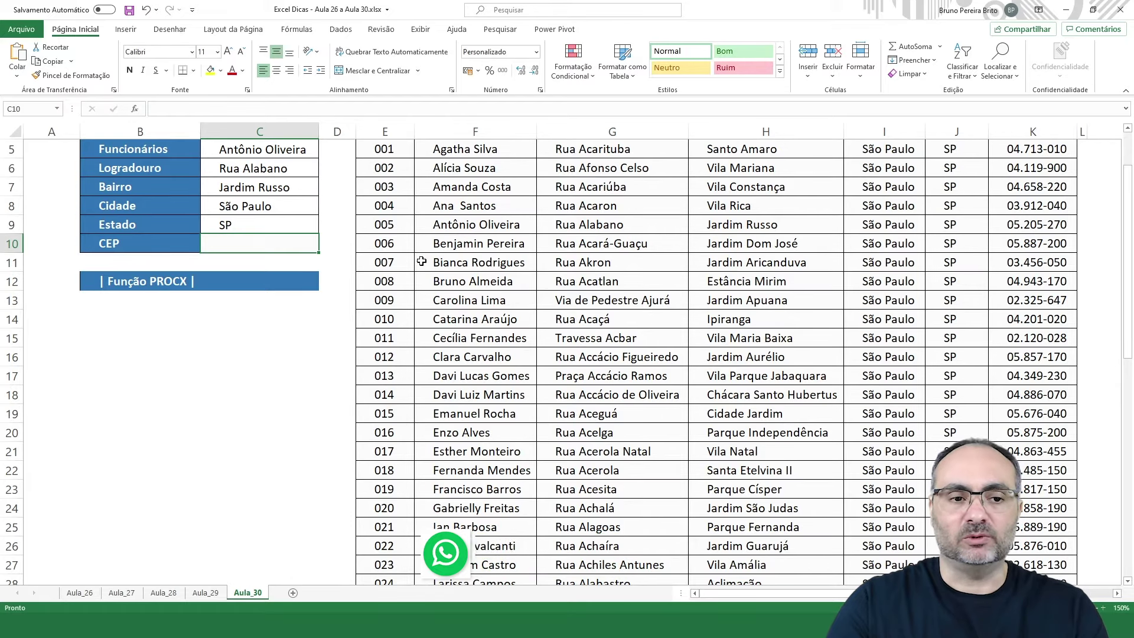
Step: Start a PROCX formula in C10 for the CEP with C4 as the search value
type("=PR")
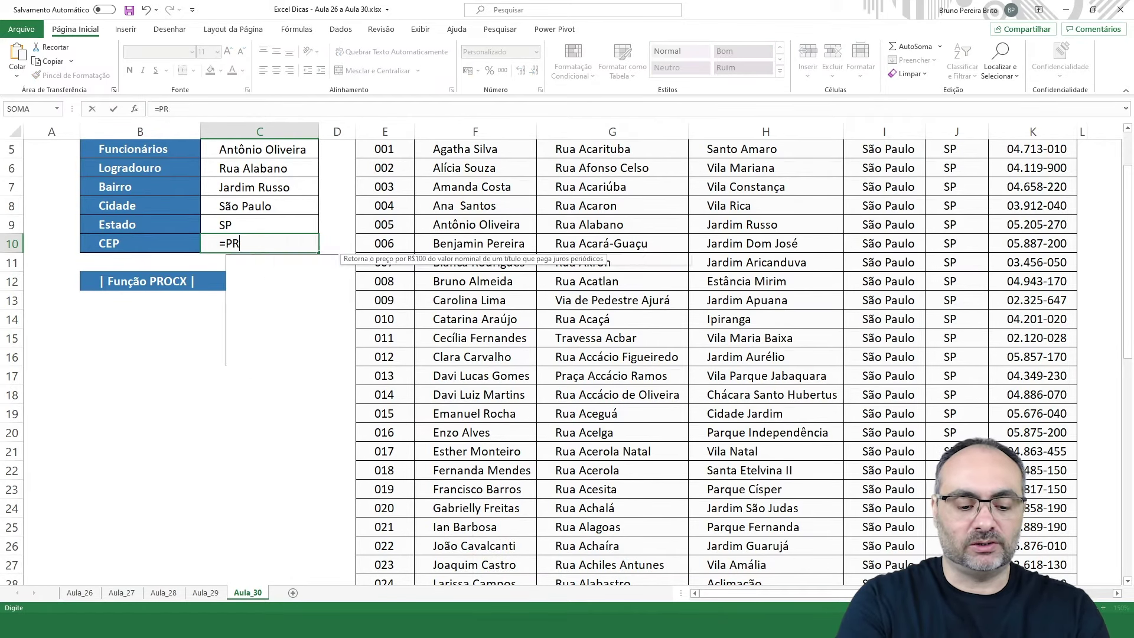
type("OX")
key("BackSpace")
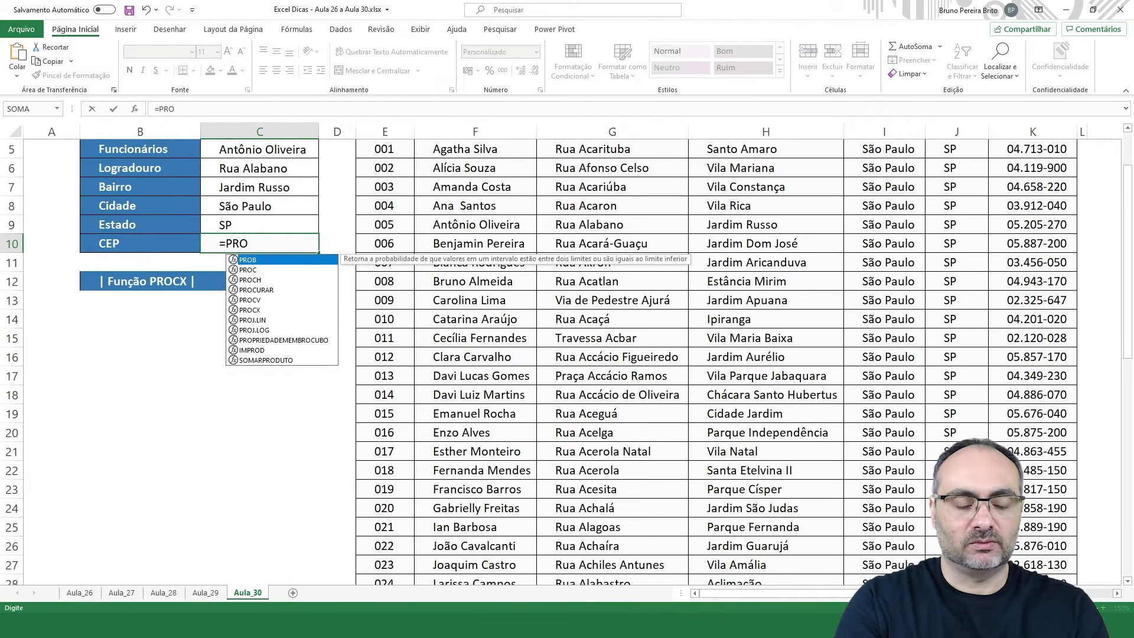
type("CX(")
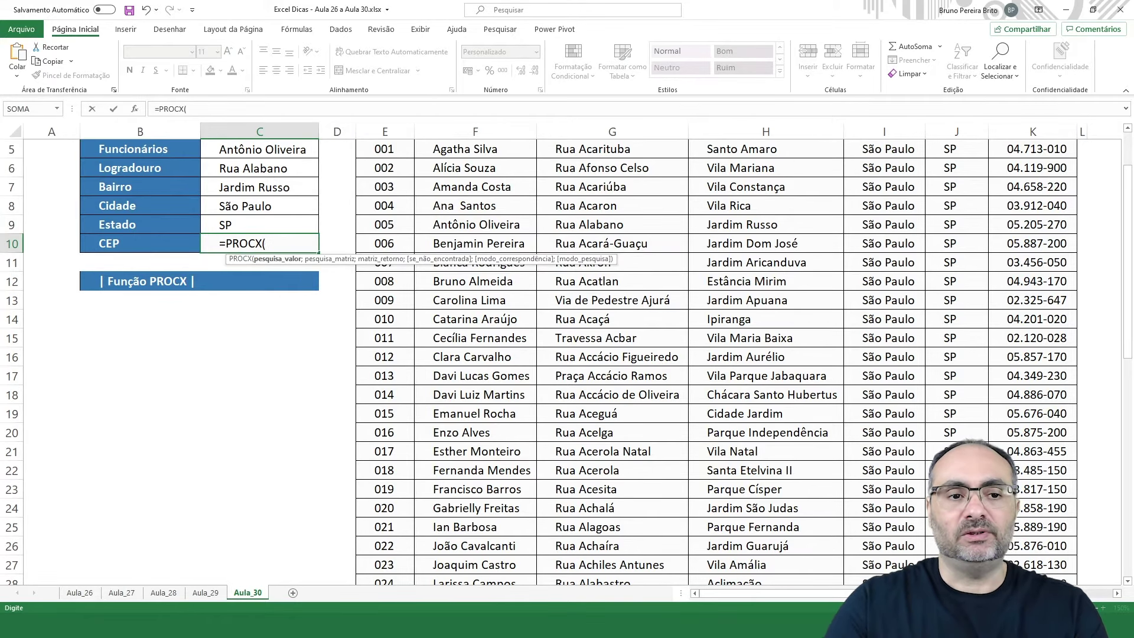
scroll(256, 222, "up", 2)
left_click(236, 208)
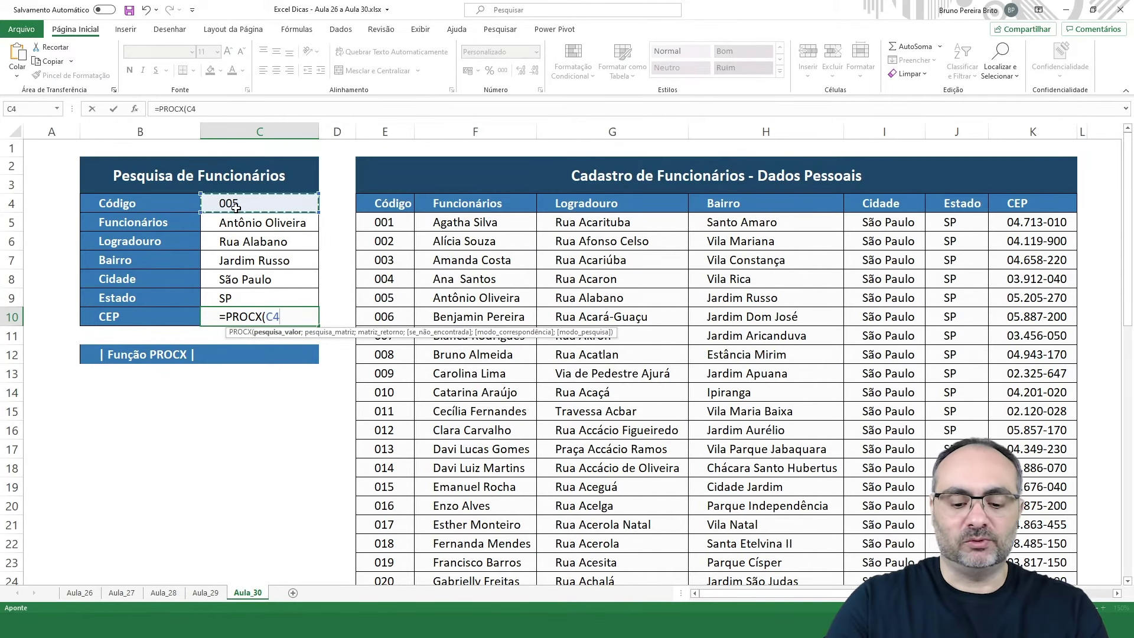
type(";")
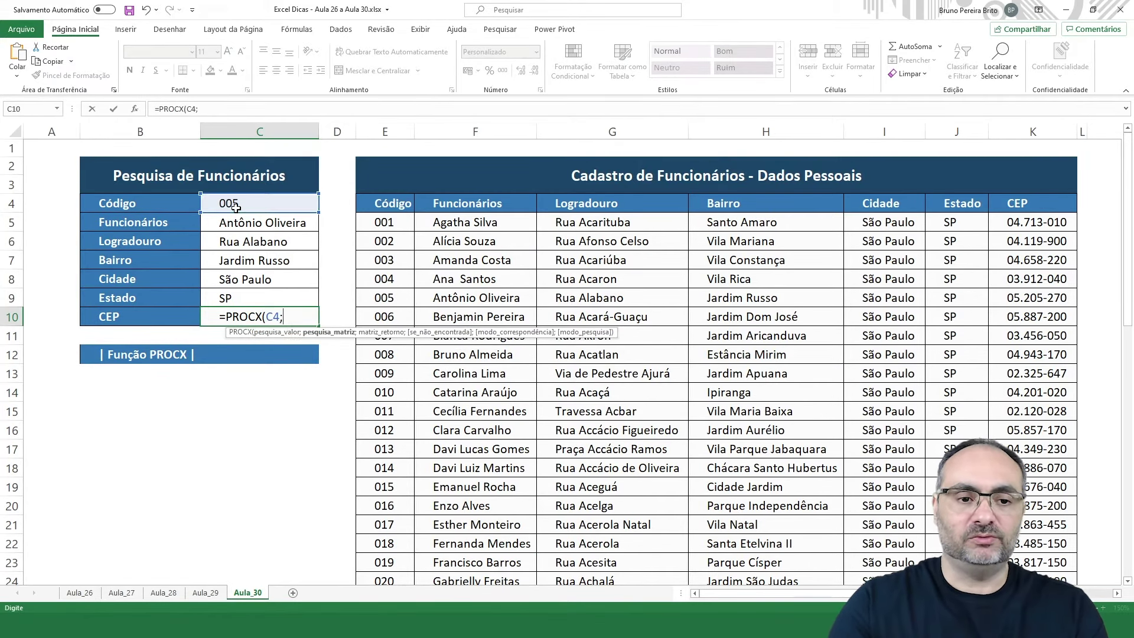
Step: Complete the CEP formula in C10 with E5:E39 as the search array and K5:K39 as the return array
left_click(395, 221)
key("ctrl+shift+Down")
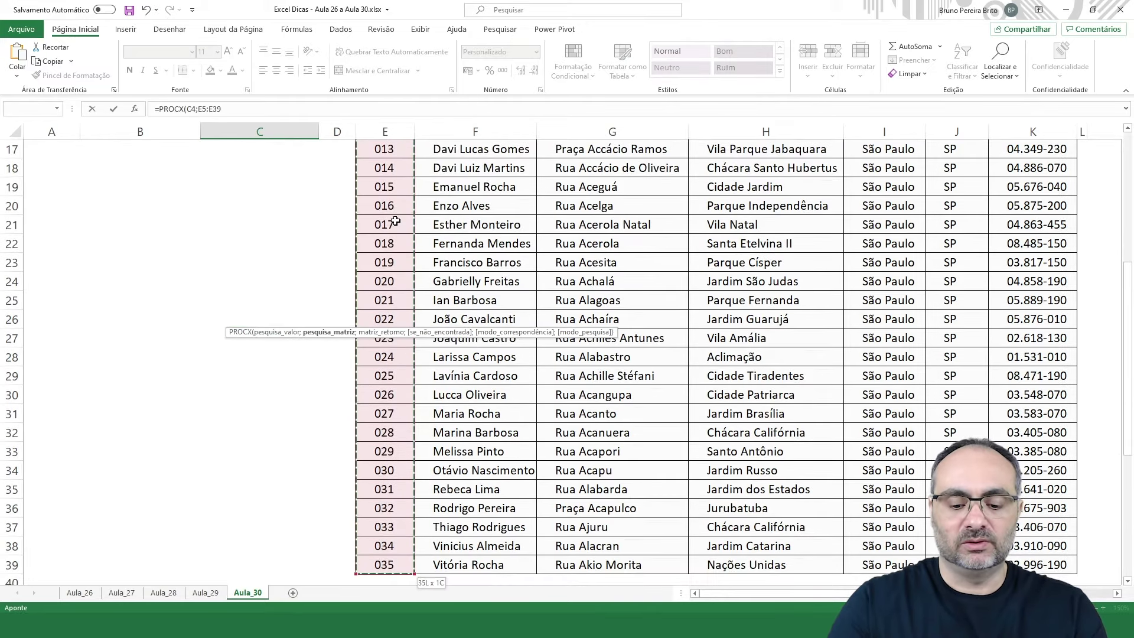
type(";")
scroll(395, 221, "up", 5)
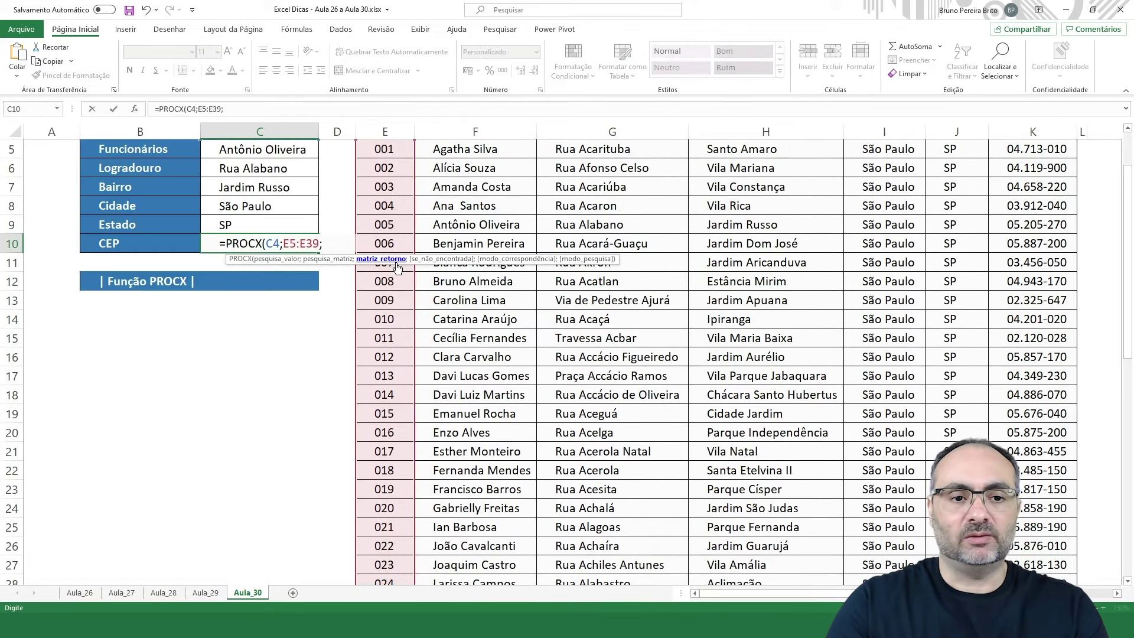
left_click(1033, 222)
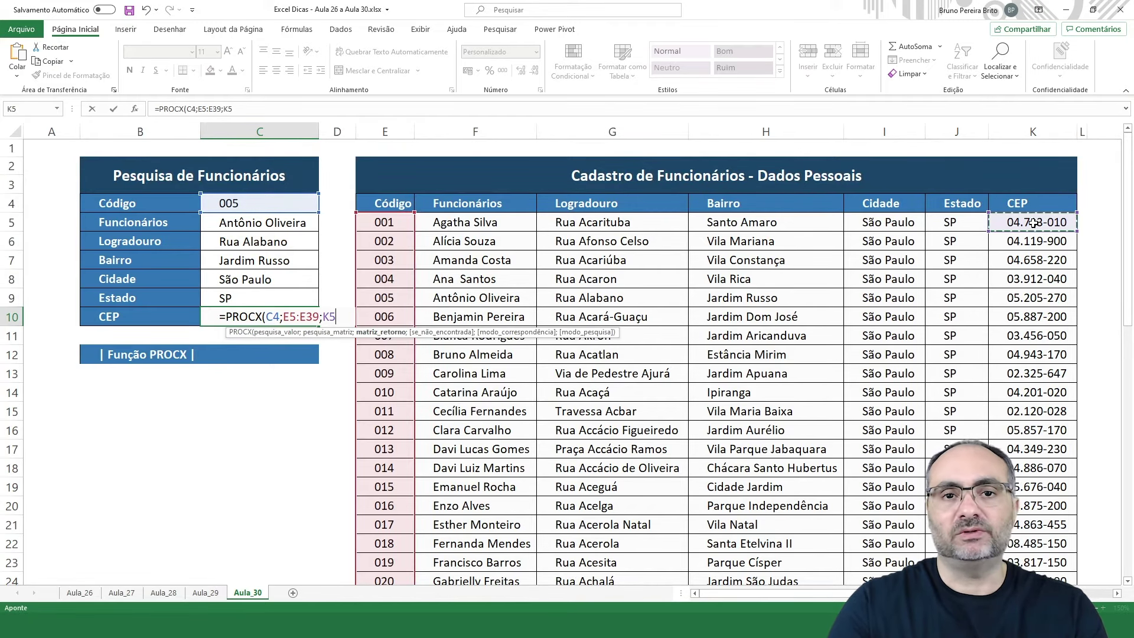
key("ctrl+shift+Down")
key("Return")
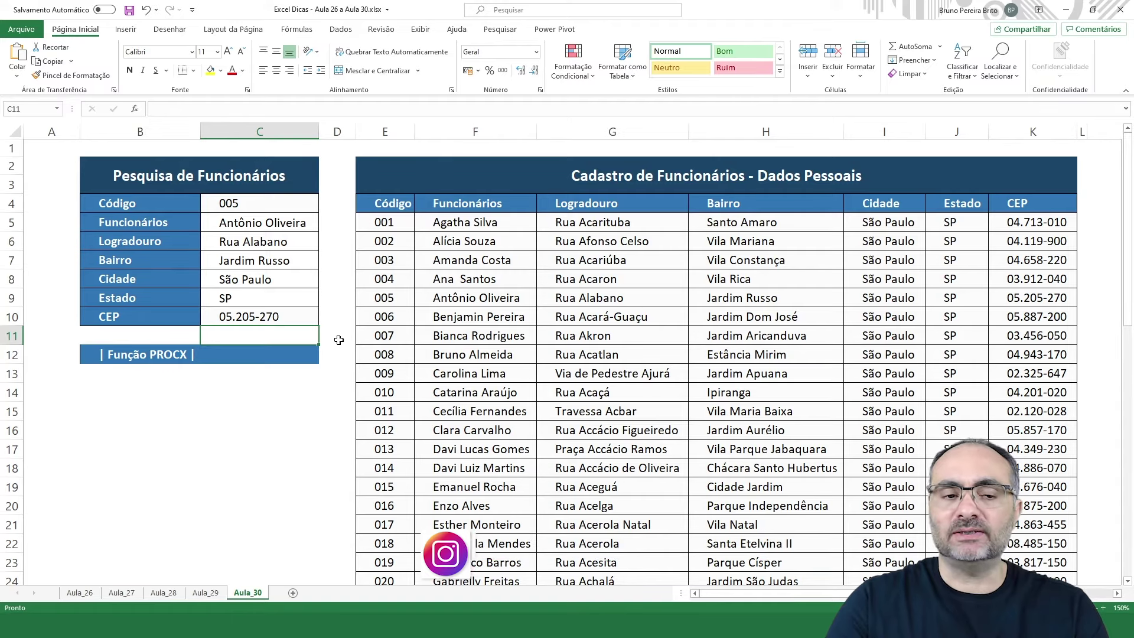
Step: Test the search form with the nonexistent employee code 099 in C4
left_click(241, 204)
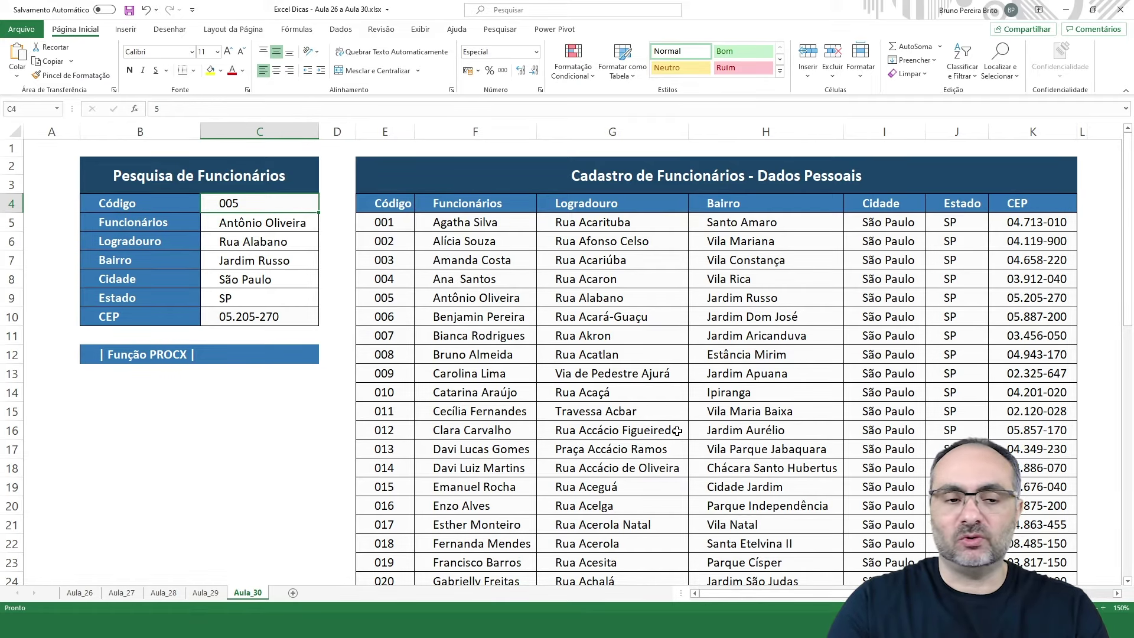
type("099")
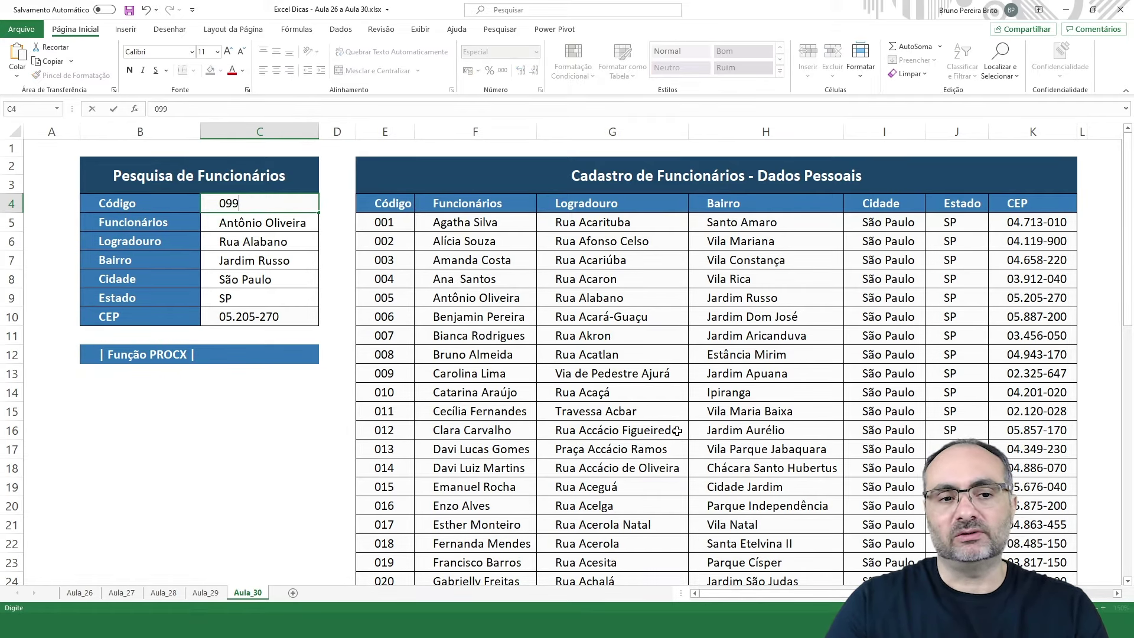
key("Return")
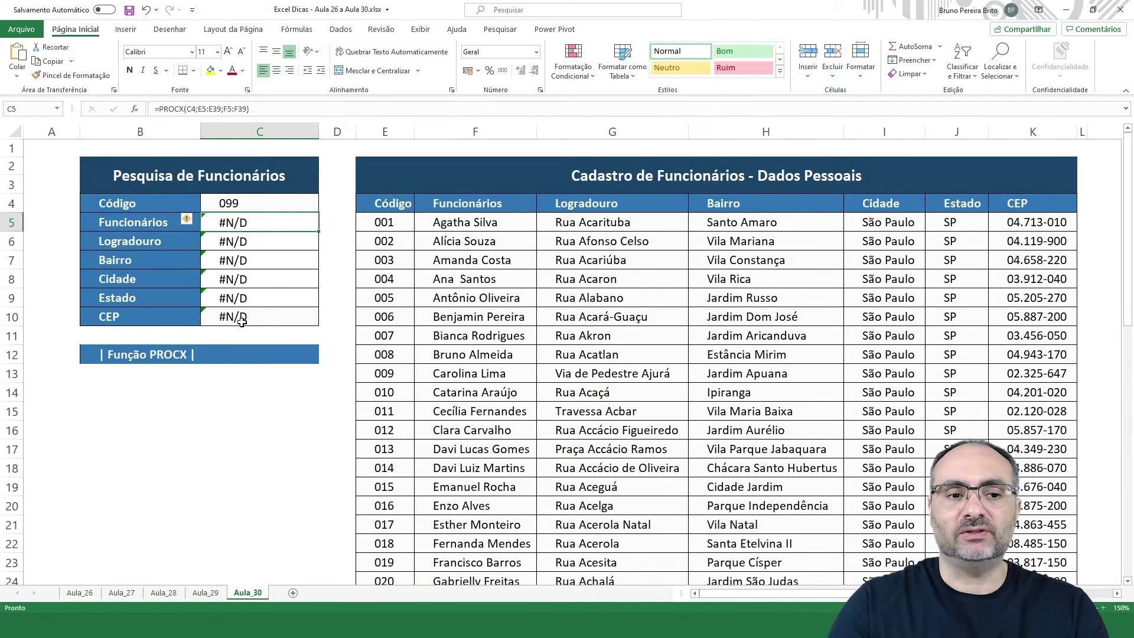
Step: Add "Não disponível" as the if-not-found argument of the Funcionários PROCX formula in C5
double_click(262, 220)
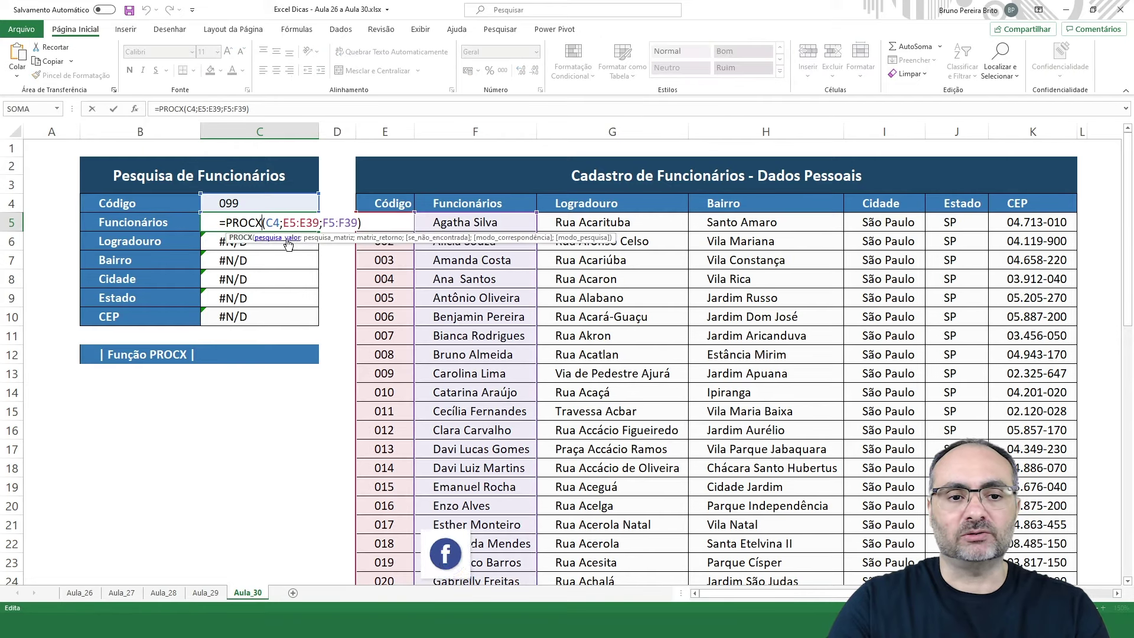
left_click(358, 223)
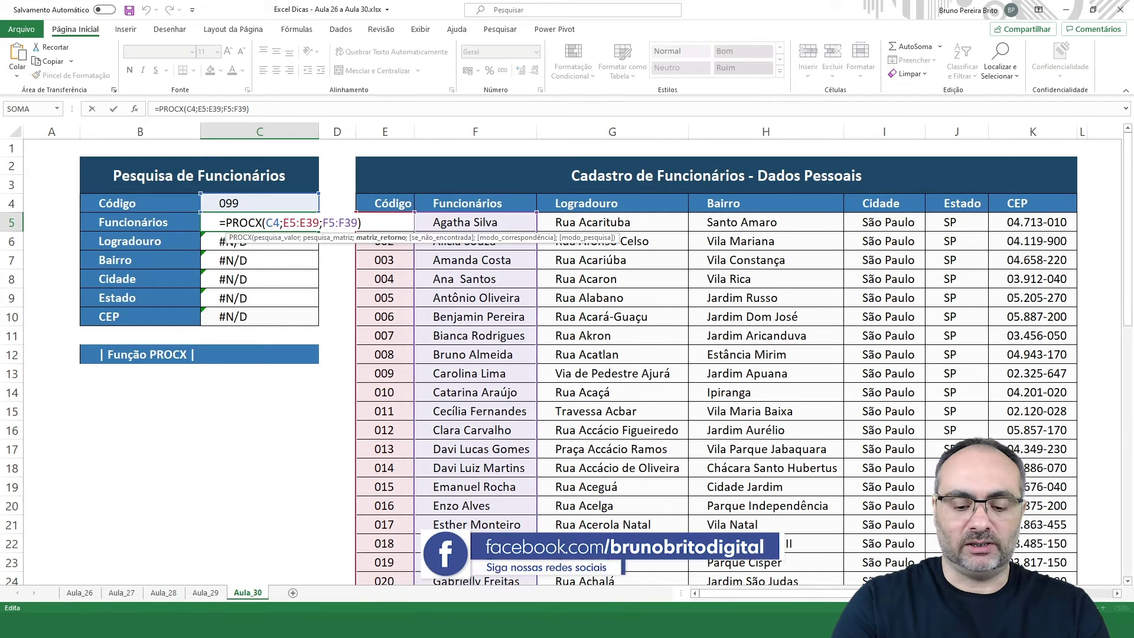
type(";")
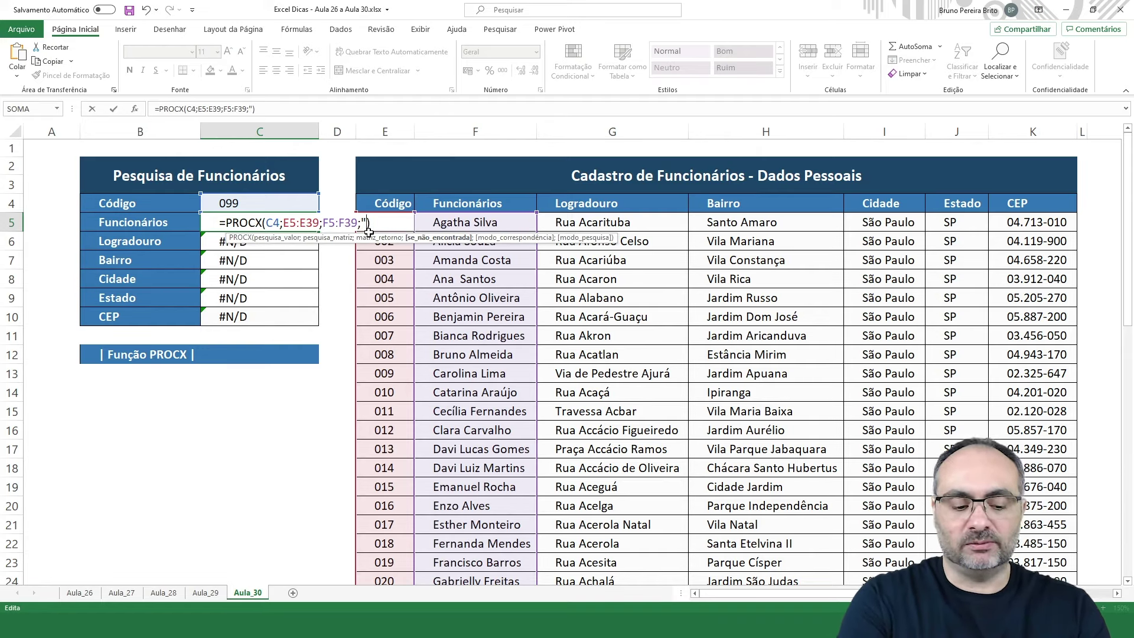
type("n")
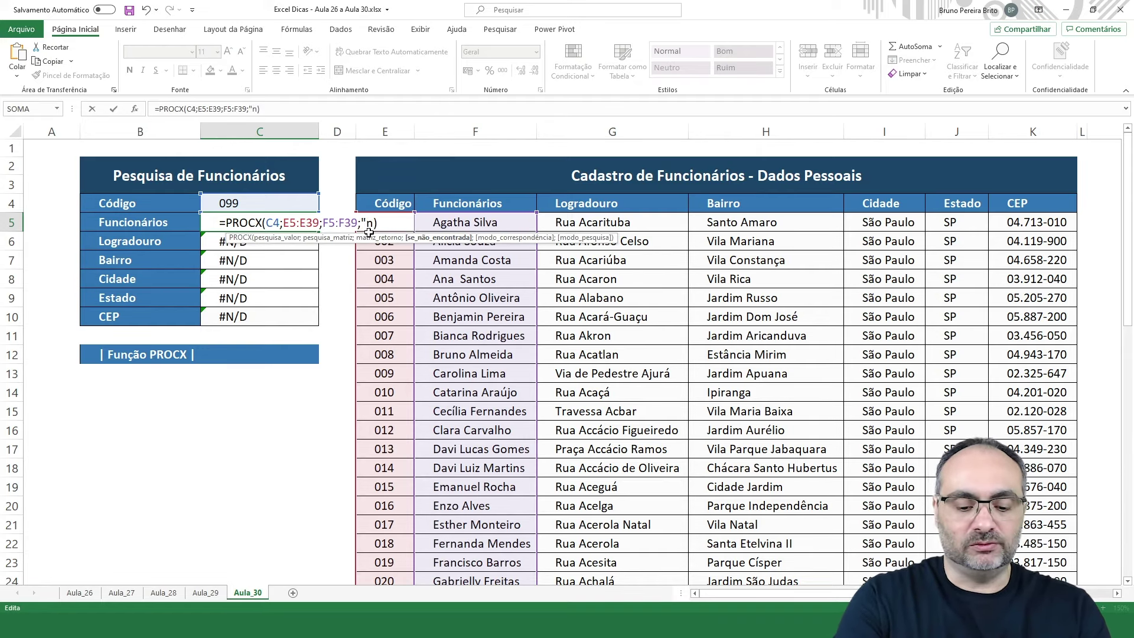
type("ão dispo")
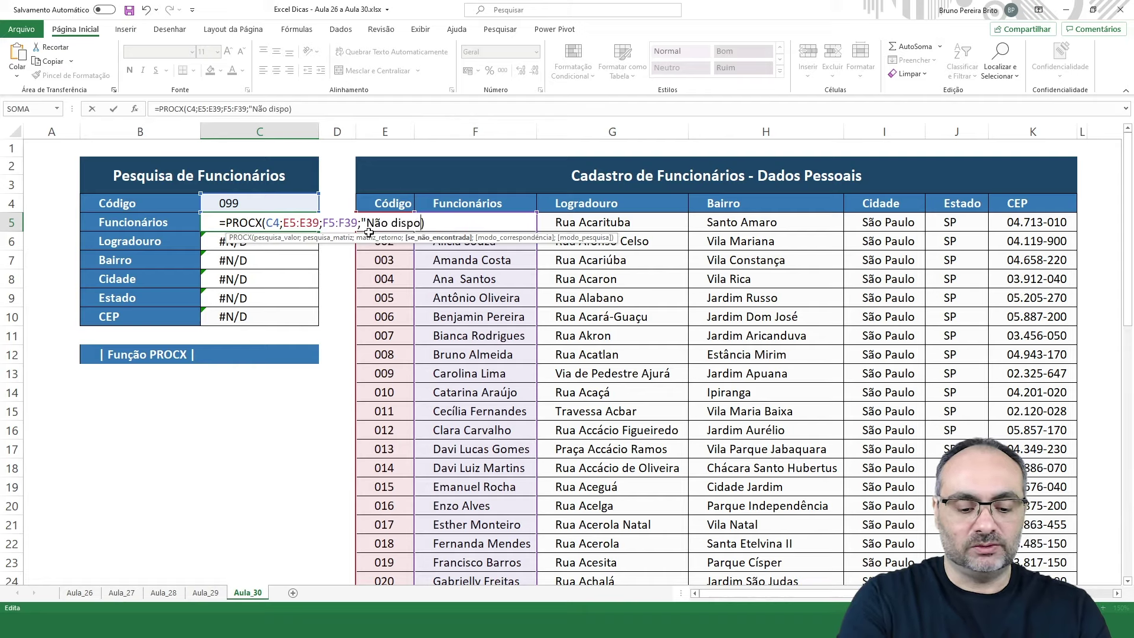
type("n")
type("ível")
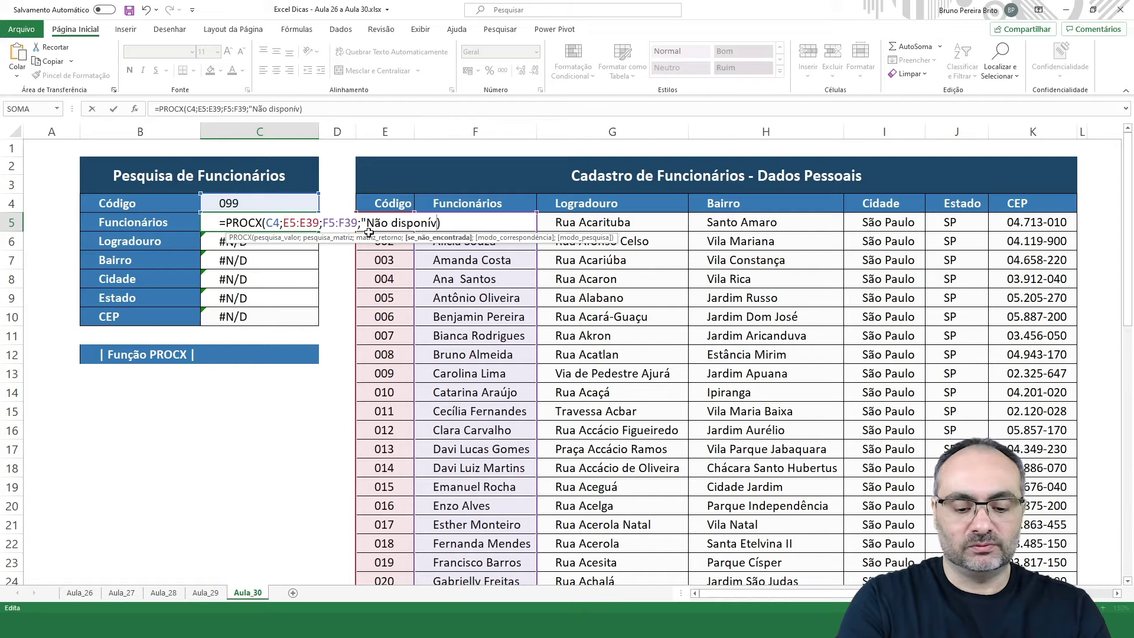
type("\"")
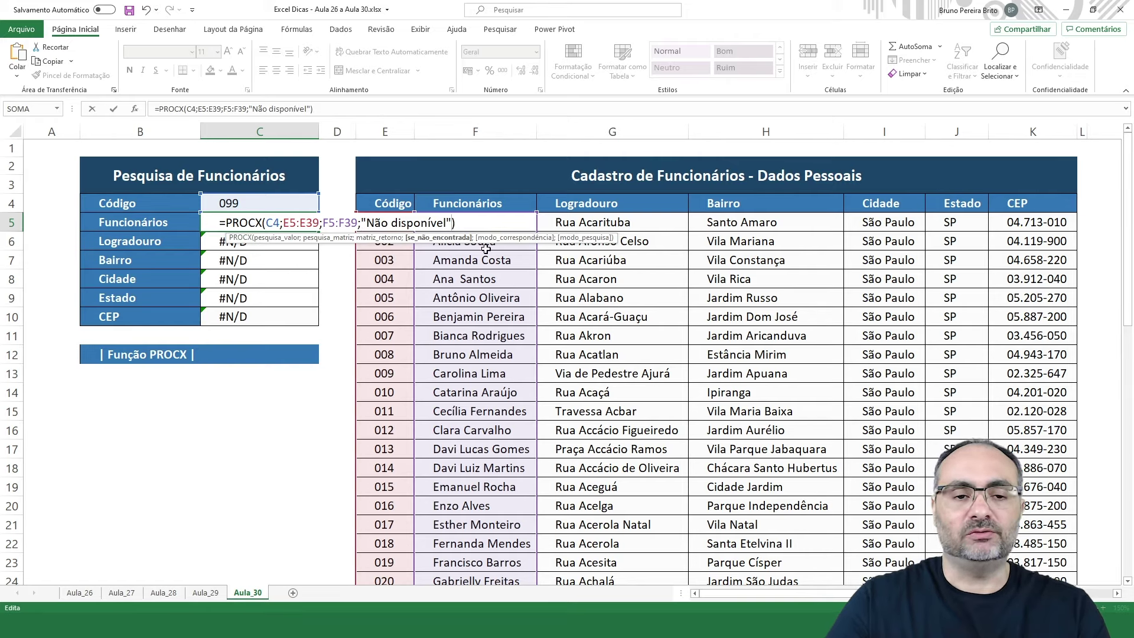
key("Return")
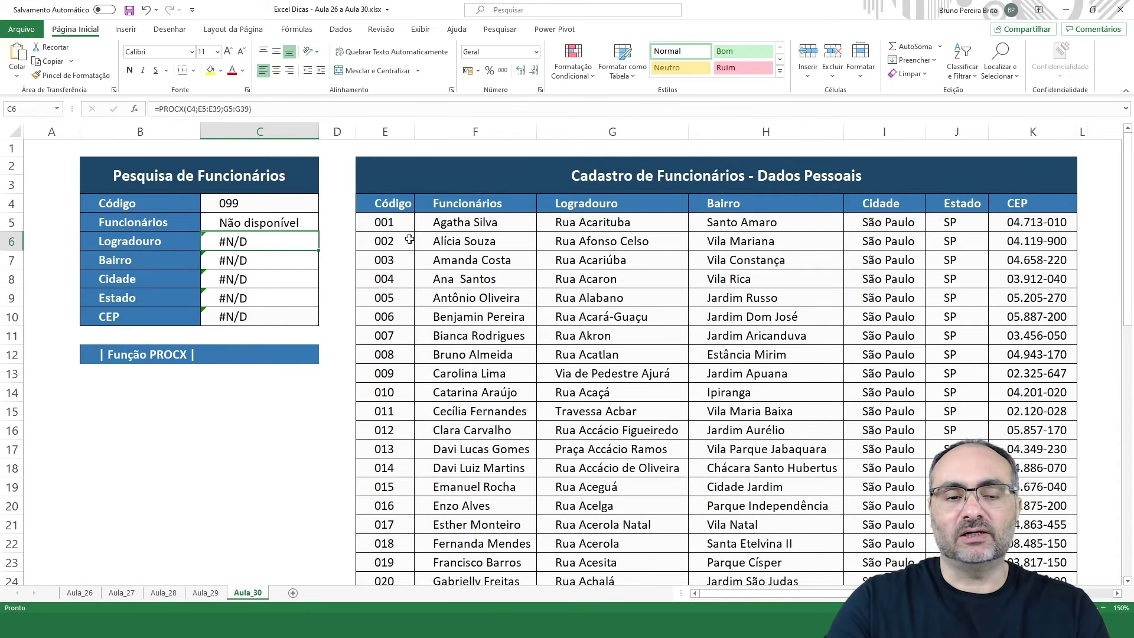
Step: Copy the "Não disponível" argument from C5 into the Logradouro formula in C6, accepting the proposed formula correction
double_click(271, 223)
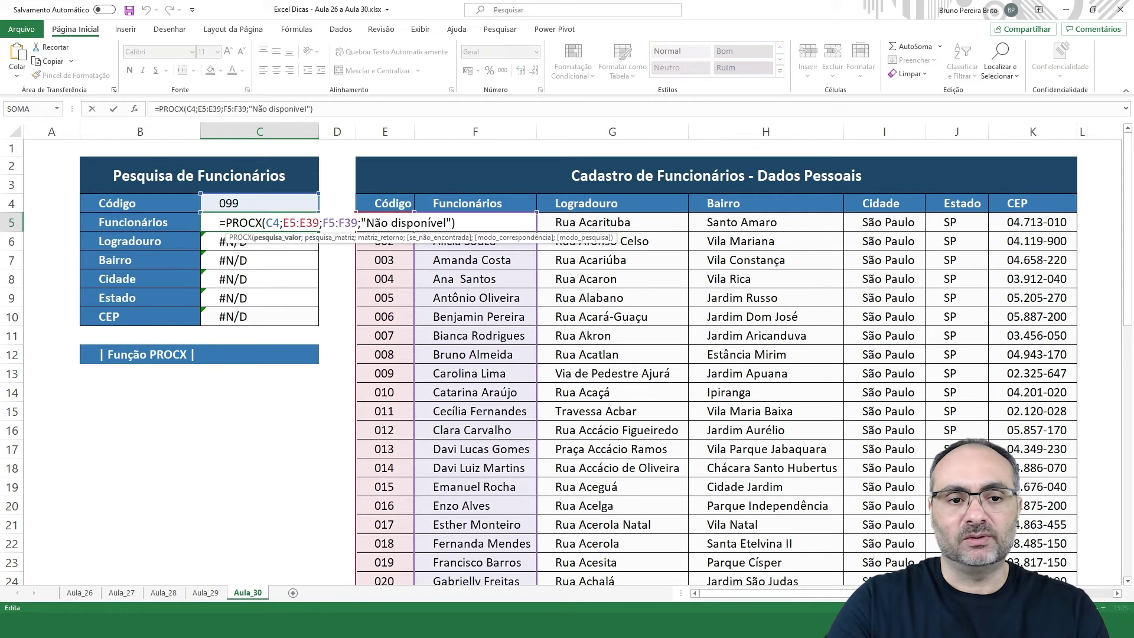
left_click_drag(360, 222, 456, 223)
key("ctrl+c")
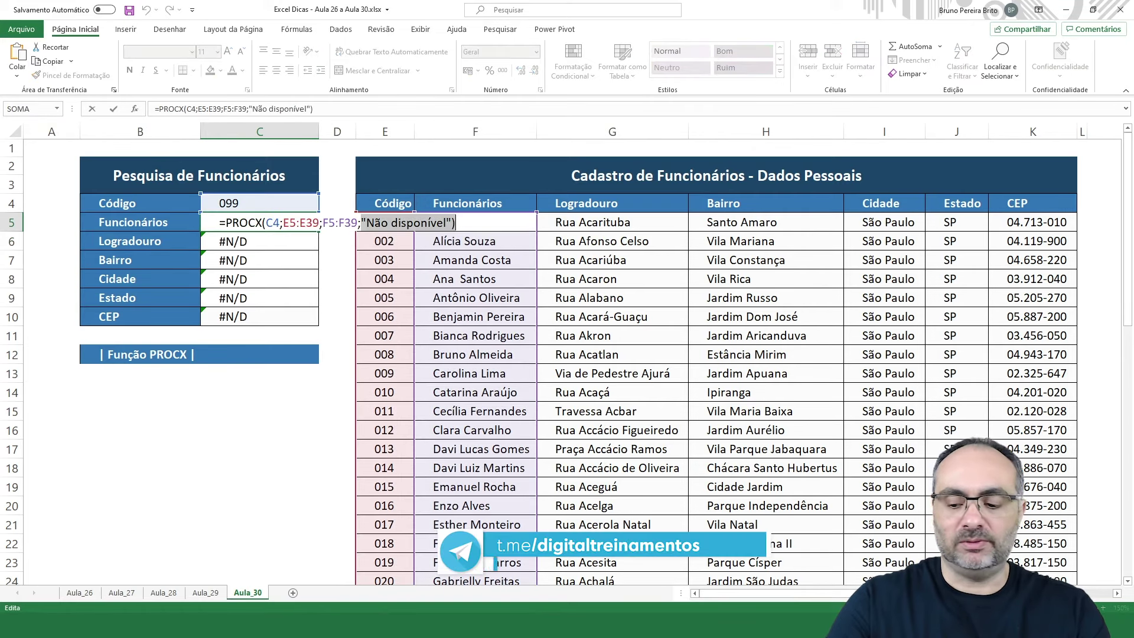
key("Return")
double_click(284, 241)
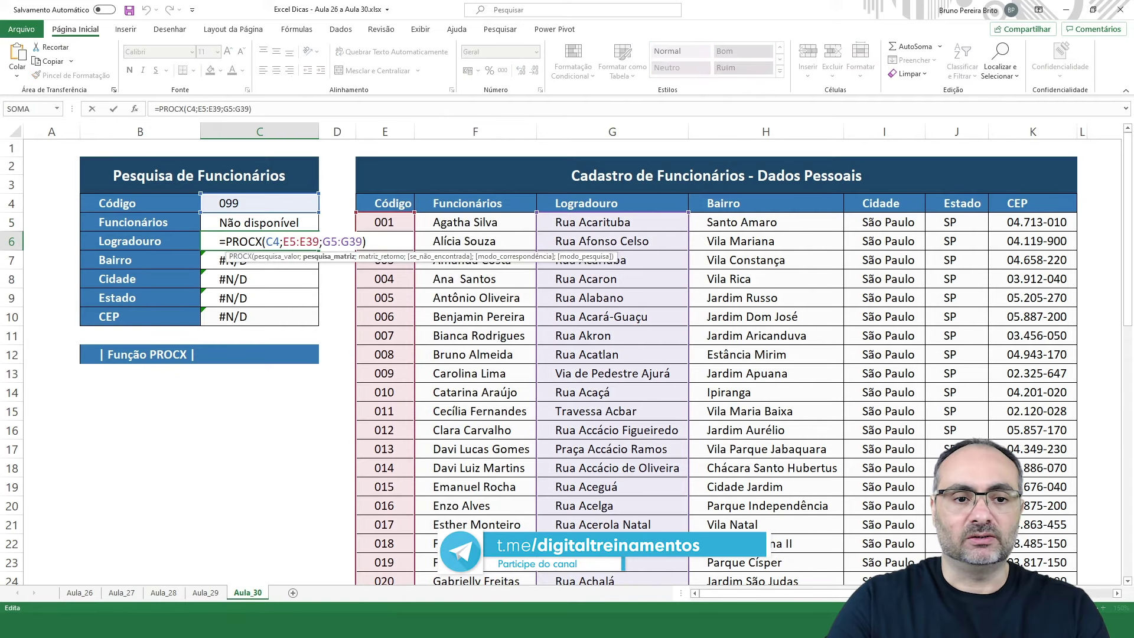
left_click(363, 241)
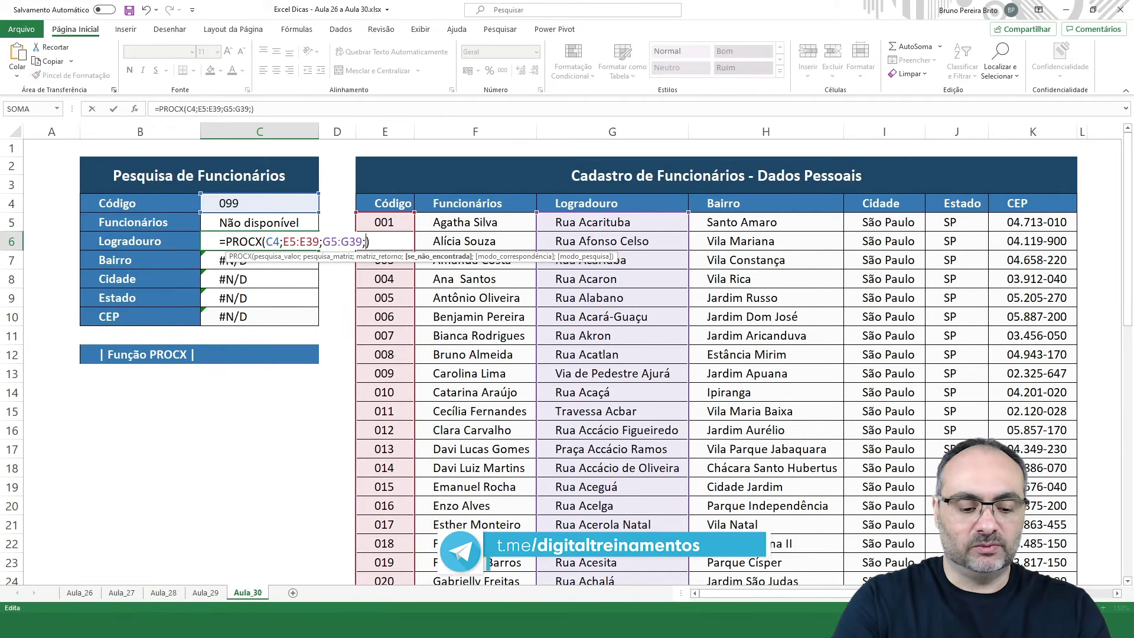
key("ctrl+v")
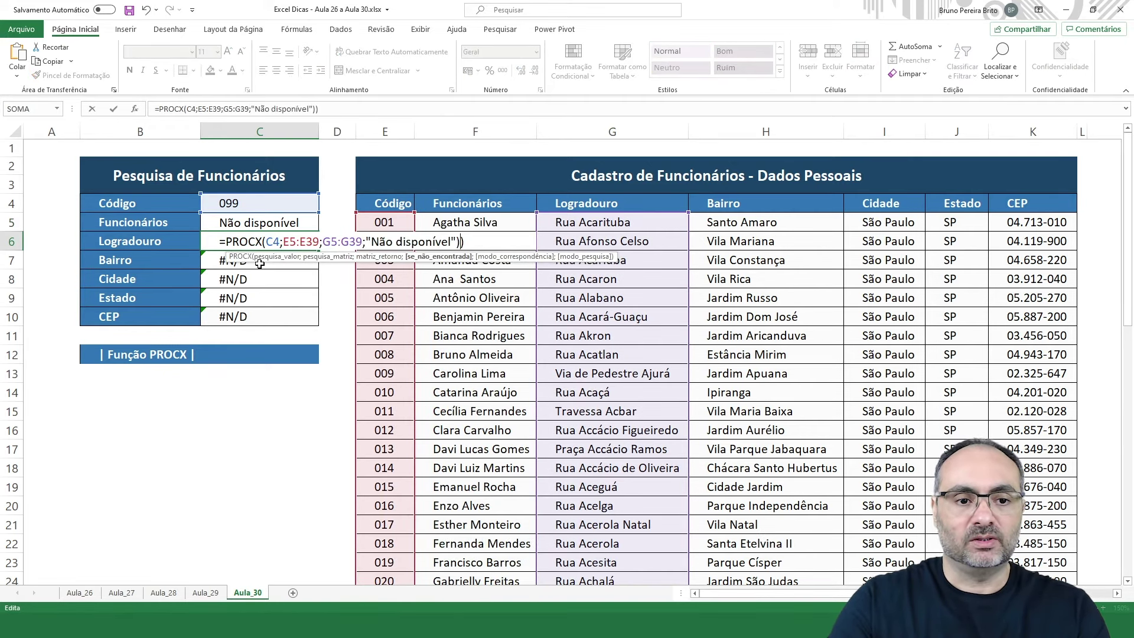
key("Return")
left_click(548, 356)
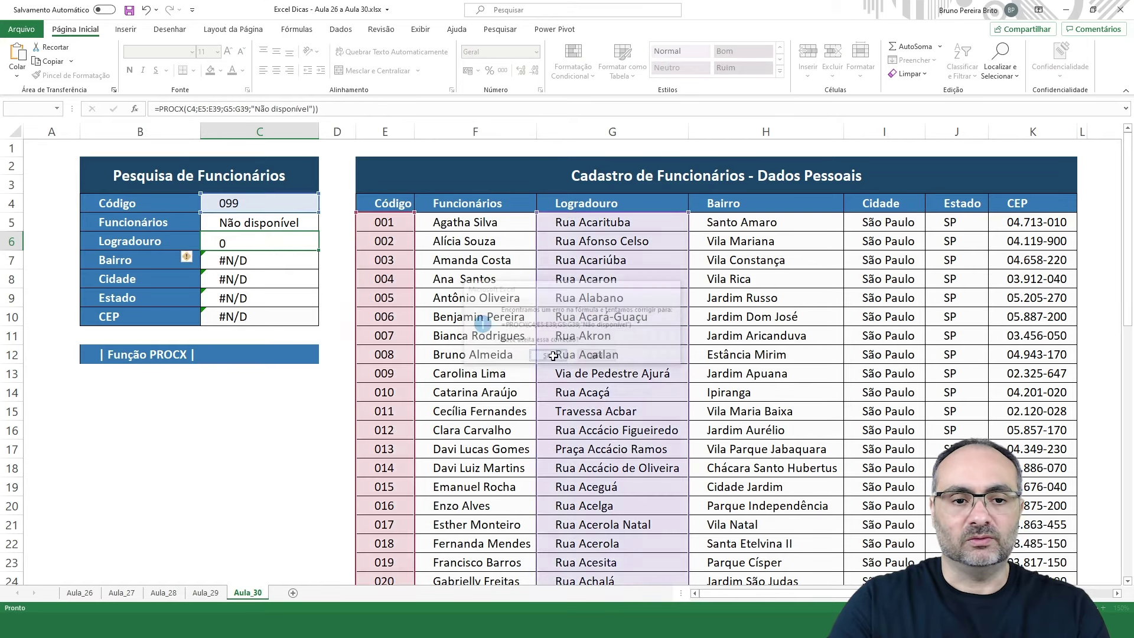
Step: Add the copied "Não disponível" text as the if-not-found argument of the Bairro formula in C7
double_click(277, 262)
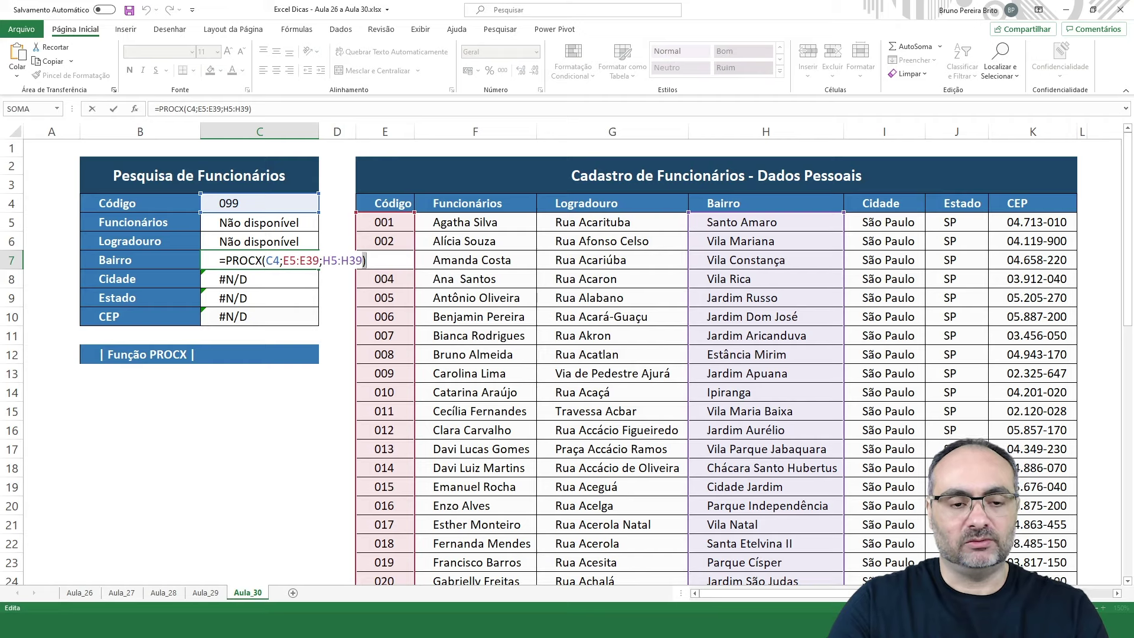
key("ctrl+v")
left_click(362, 260)
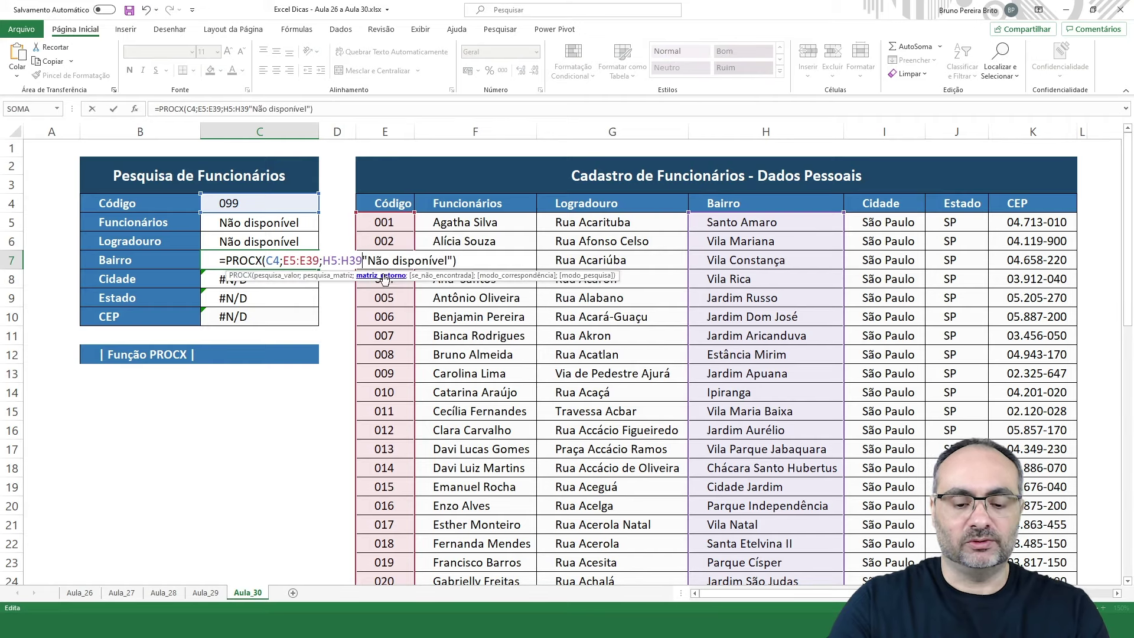
type(";")
key("Return")
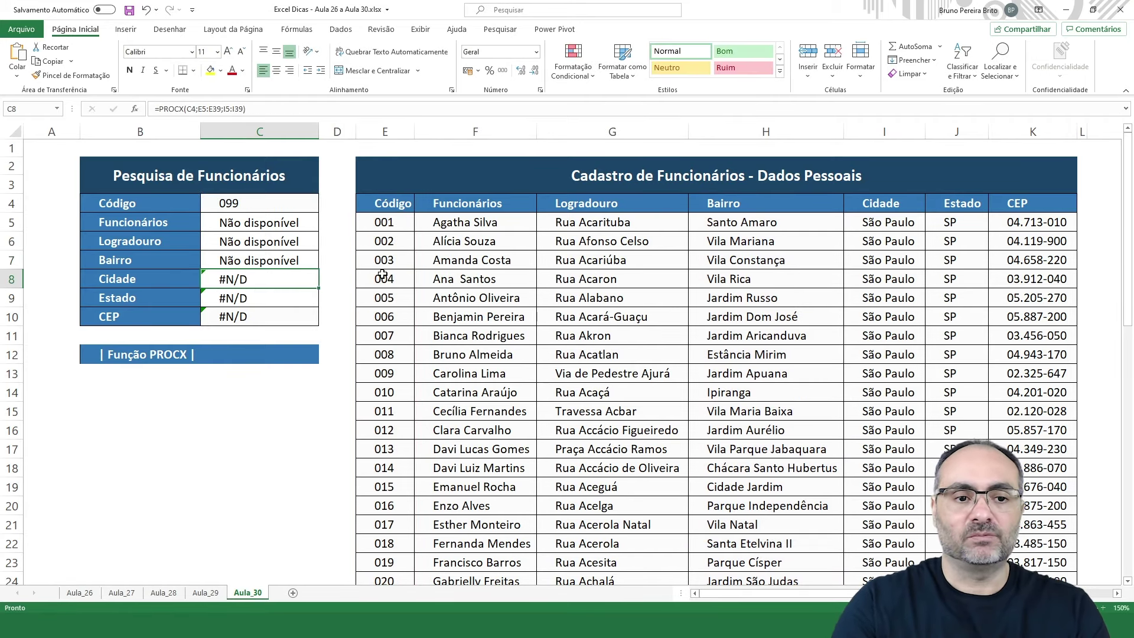
Step: Add "Não disponível" as the if-not-found argument of the Cidade formula in C8
double_click(275, 278)
left_click(353, 279)
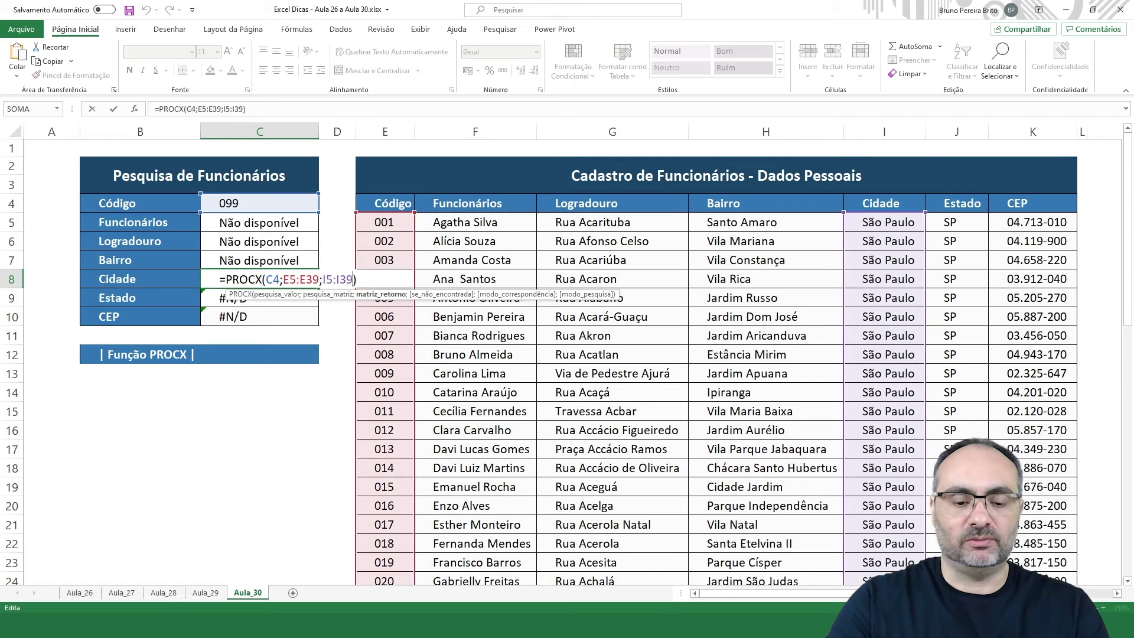
type(";")
type("\"Não disponível\")")
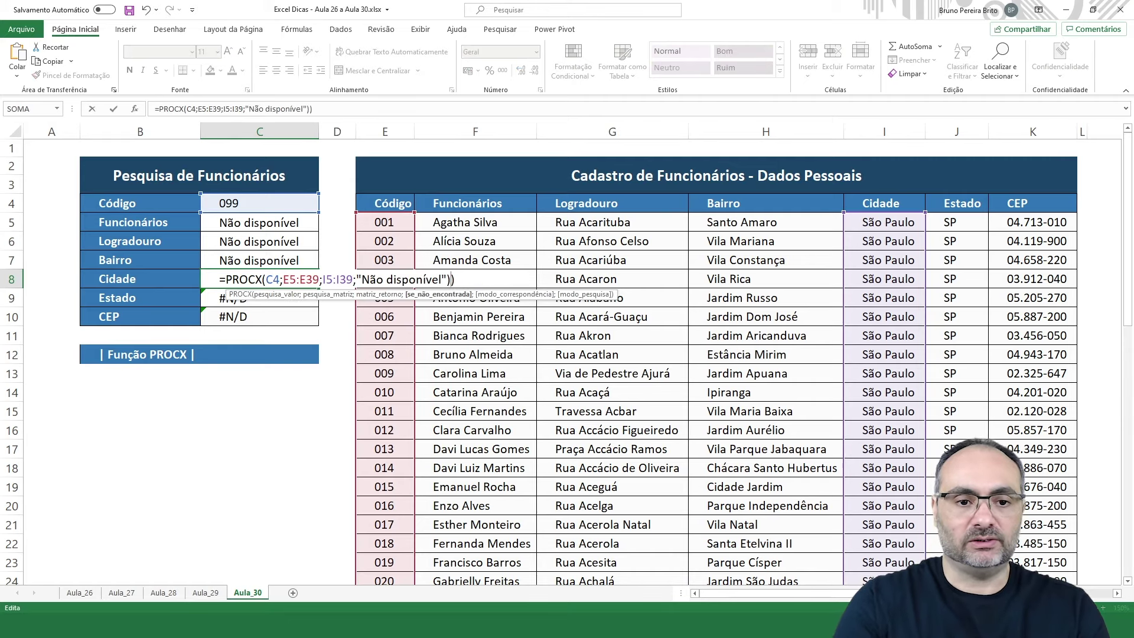
key("Return")
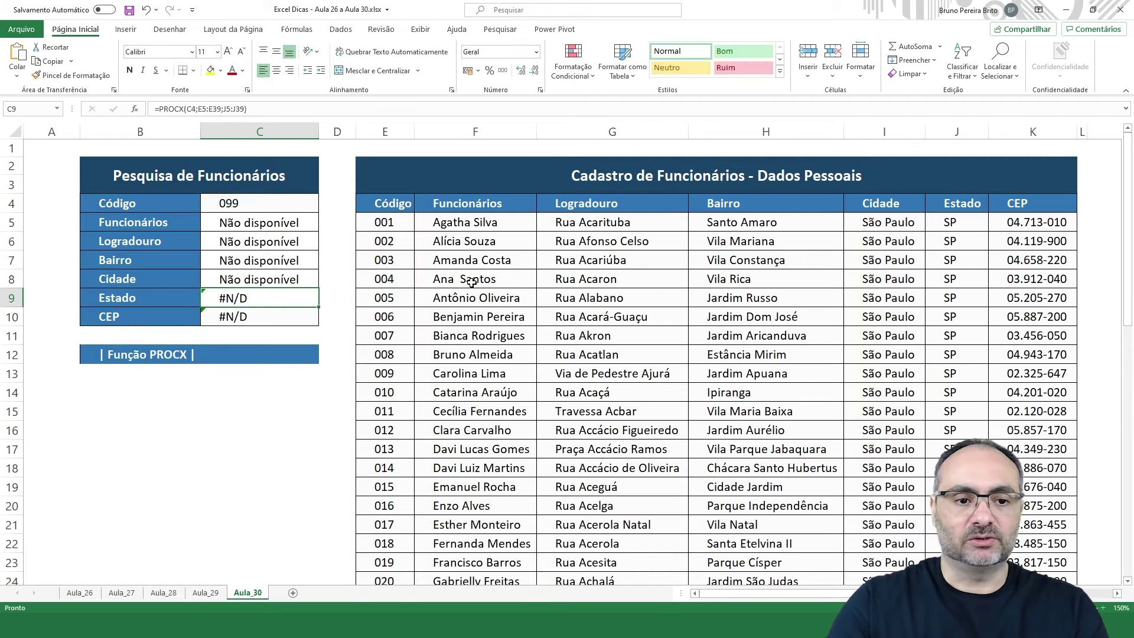
Step: Add "Não disponível" as the if-not-found argument of the Estado formula in C9
double_click(293, 298)
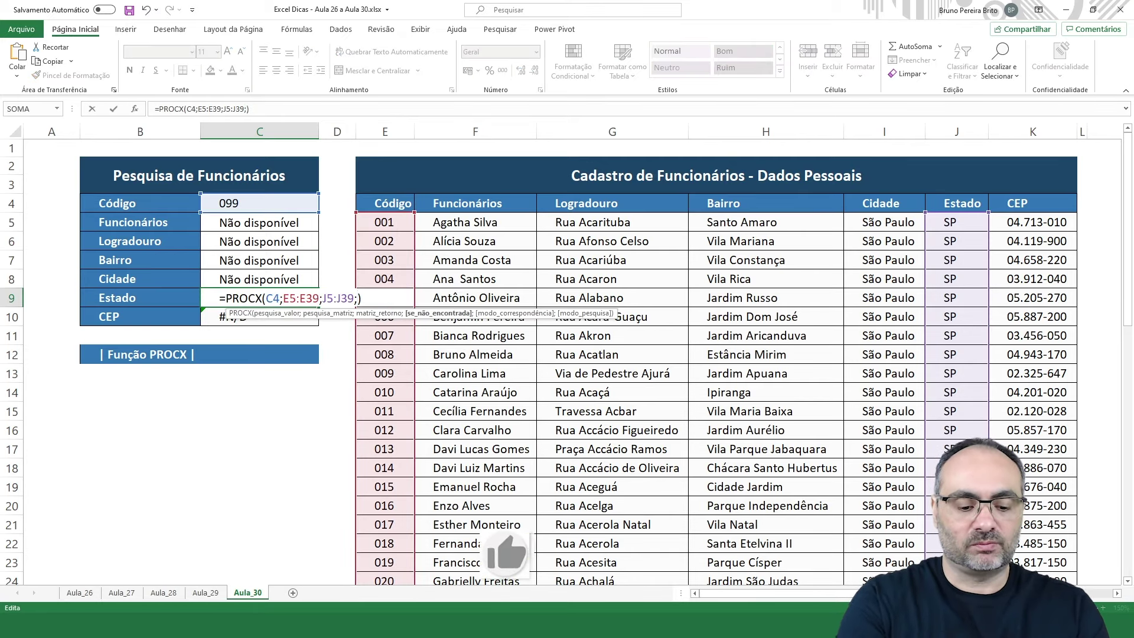
type(";")
type("\"Não disponível\")")
key("Return")
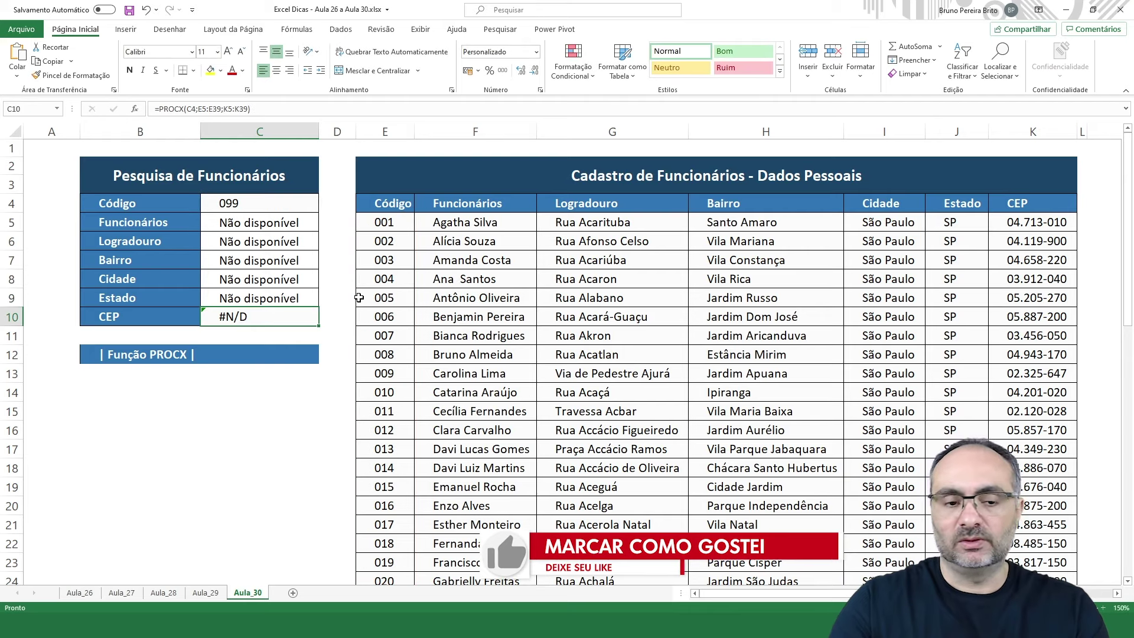
Step: Add "Não disponível" as the if-not-found argument of the CEP formula in C10
double_click(279, 320)
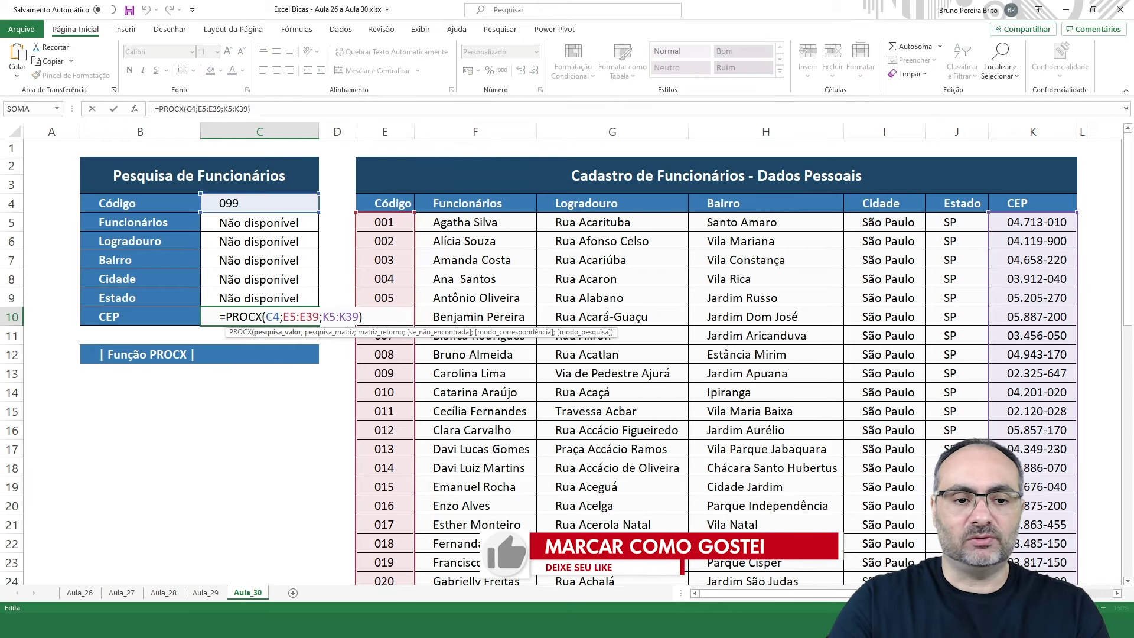
type(";")
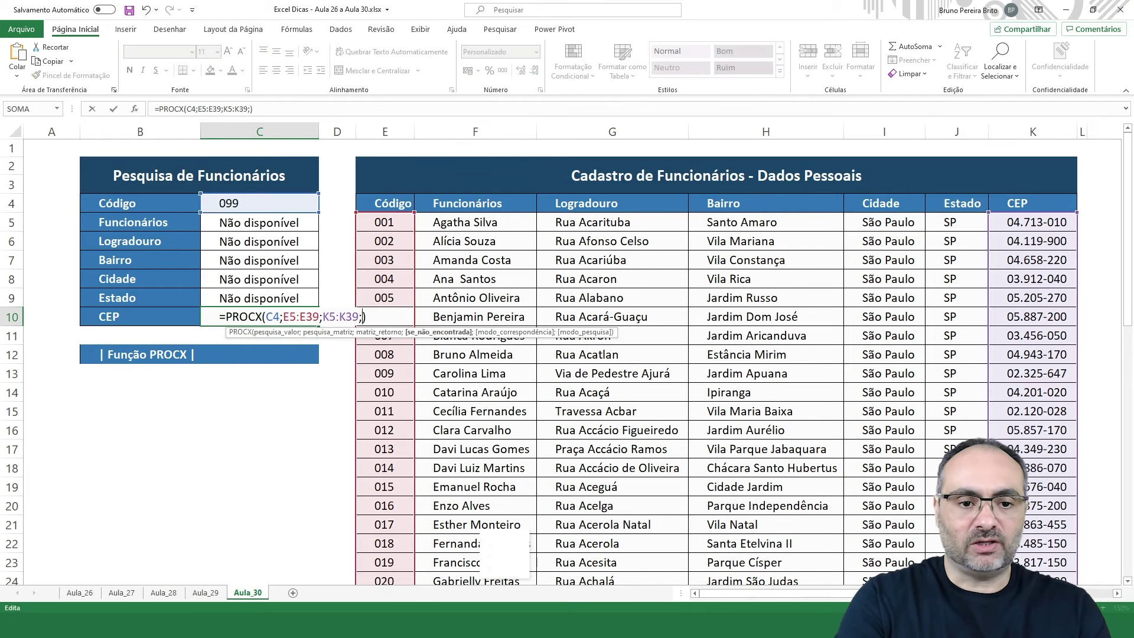
type("\"Não disponível\")")
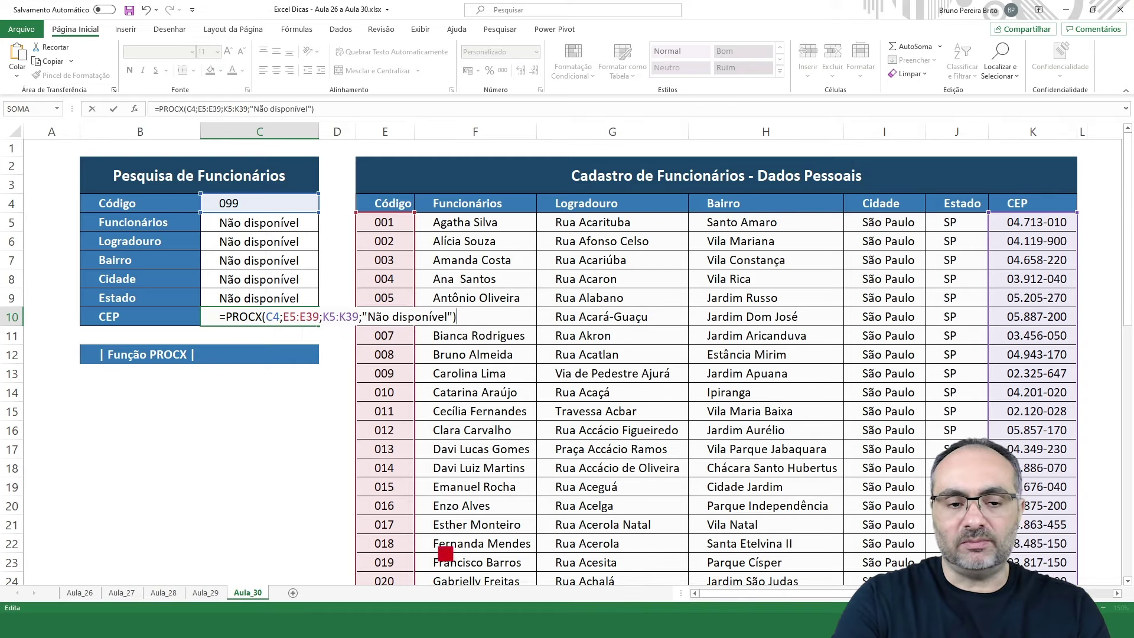
key("Return")
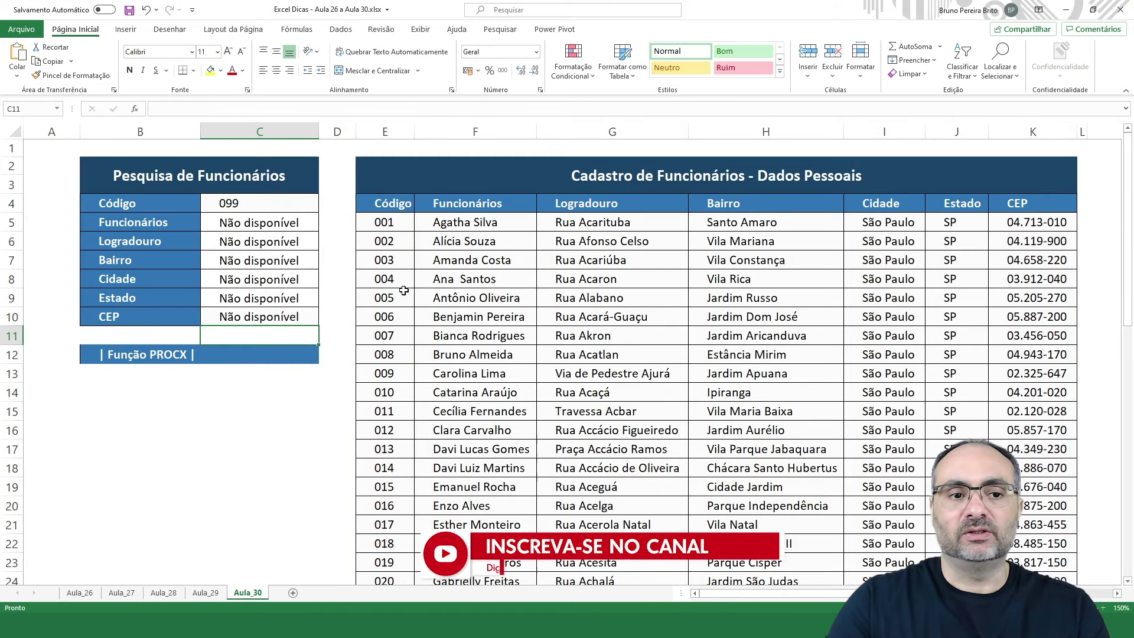
Step: Set the employee code in C4 to 005 to test the form with an existing record
left_click(233, 201)
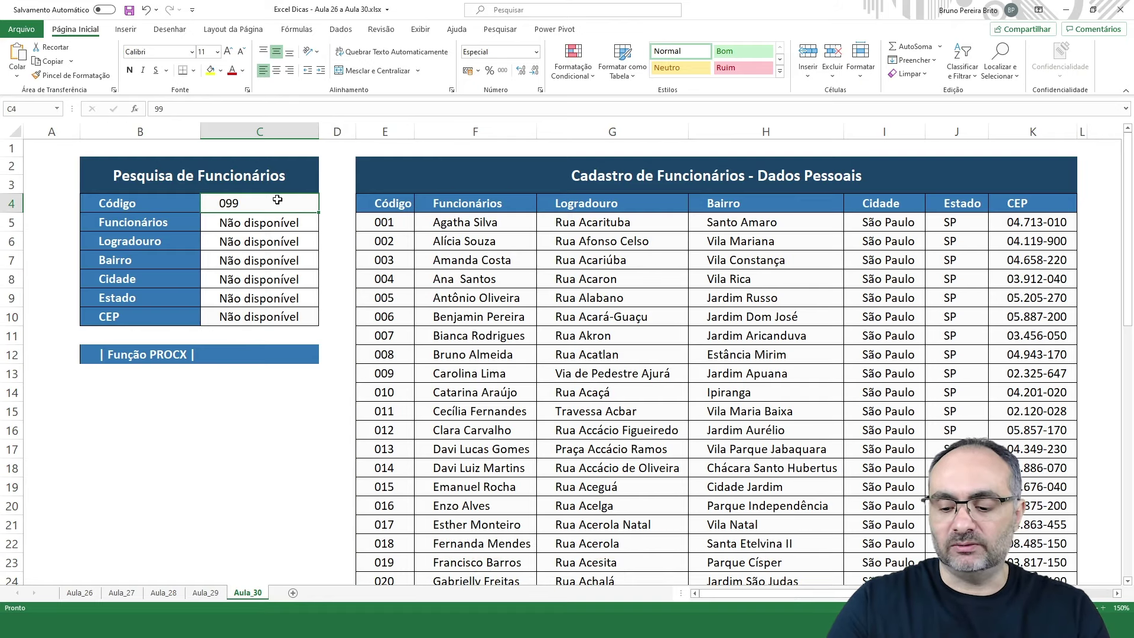
type("005")
key("Return")
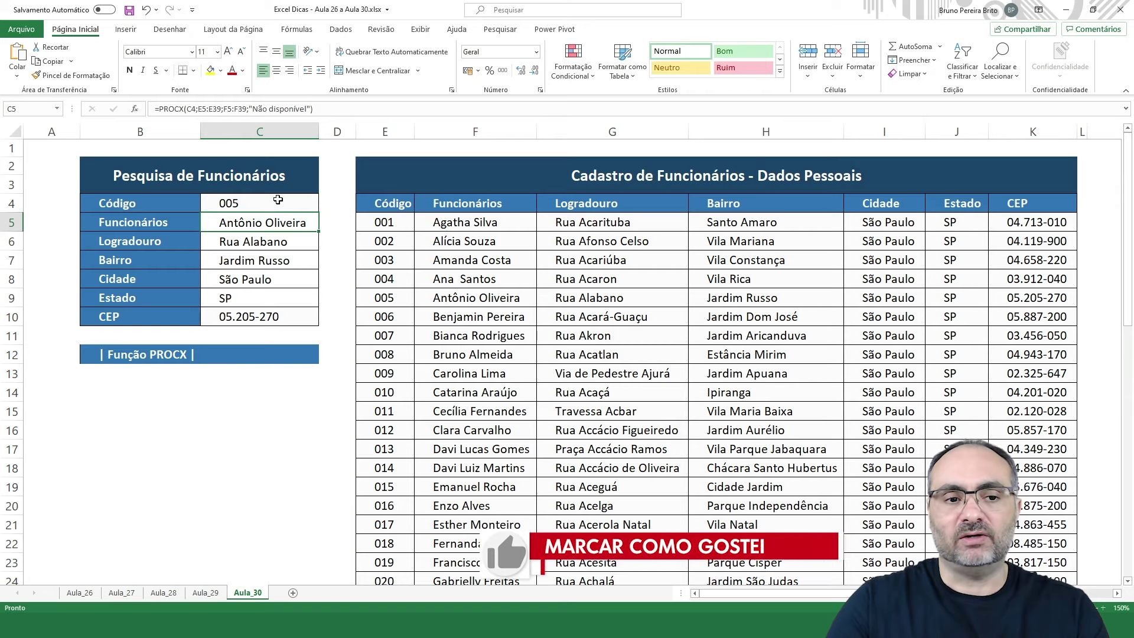